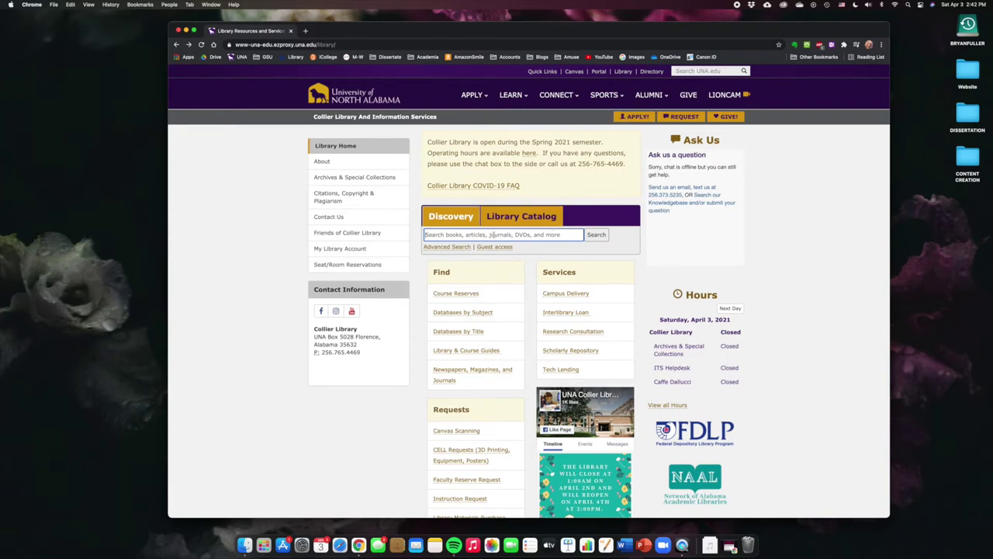
Search the Discovery catalogue for 'otters' and scroll through the 274,478 results
click(497, 235)
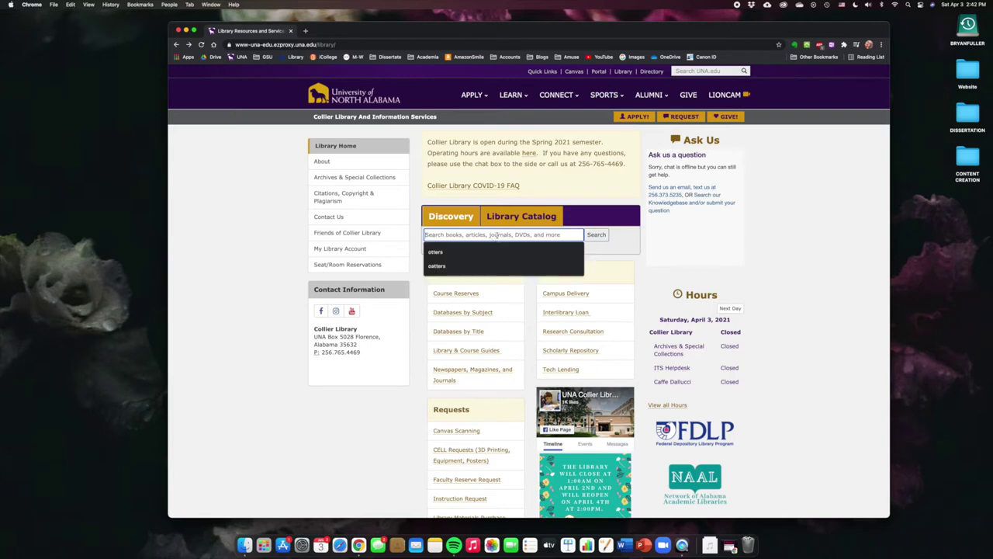
text(otters)
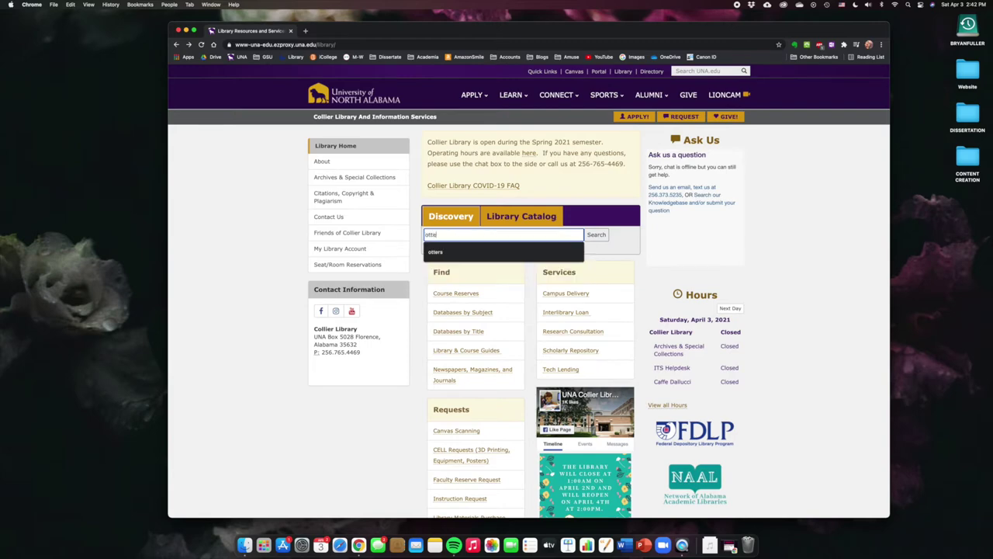
key(Return)
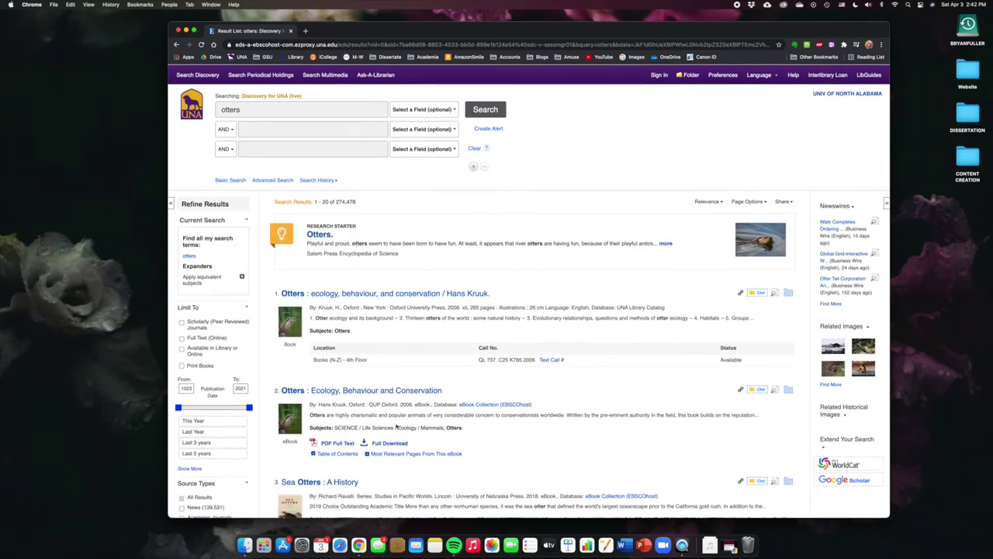
scroll(381, 363, down, 1)
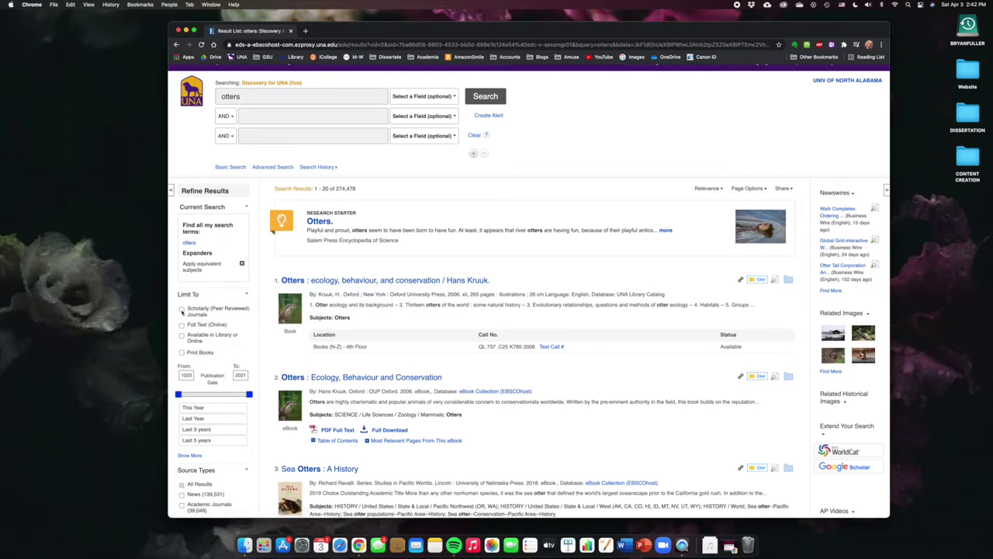
Limit the otters results to Scholarly (Peer Reviewed) Journals, leaving 19,807
click(181, 309)
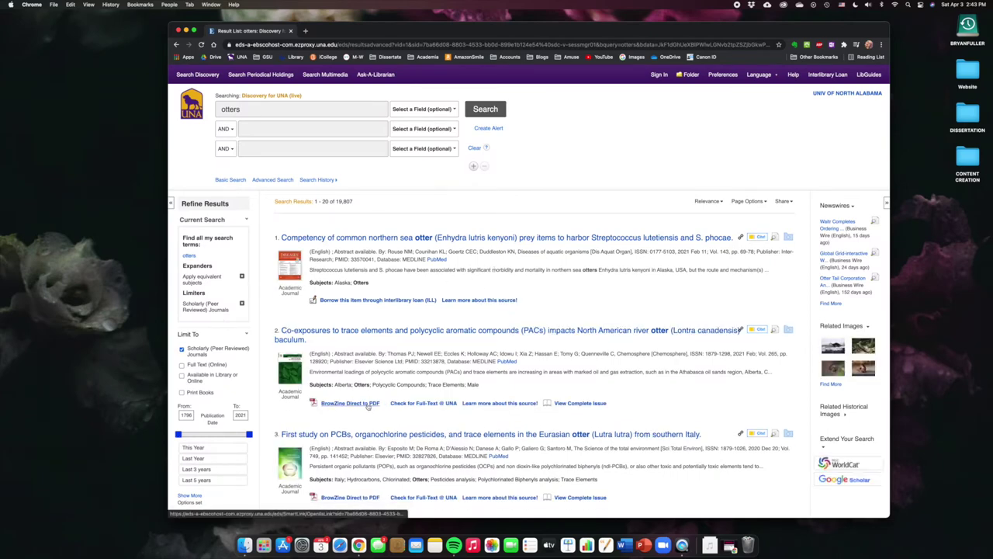
scroll(388, 404, down, 5)
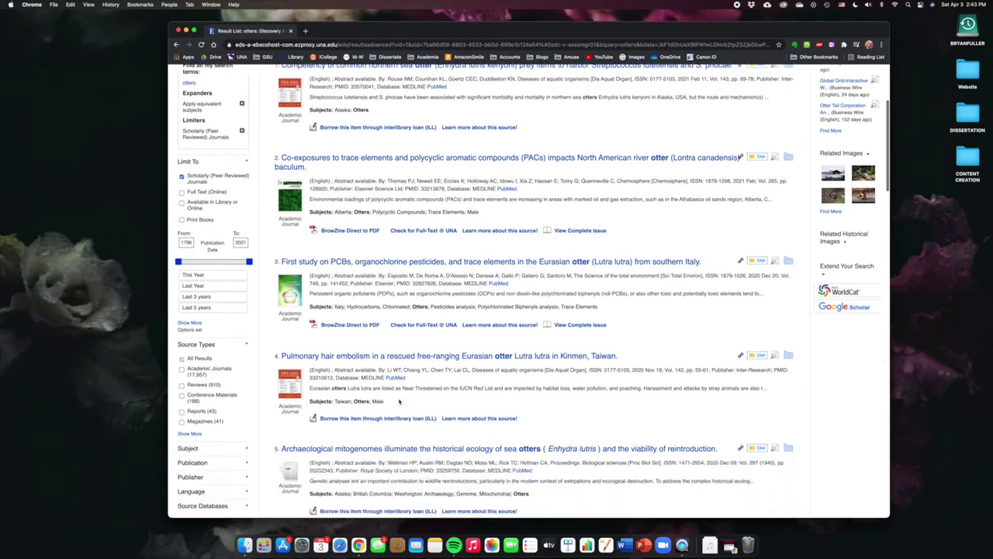
scroll(373, 310, up, 6)
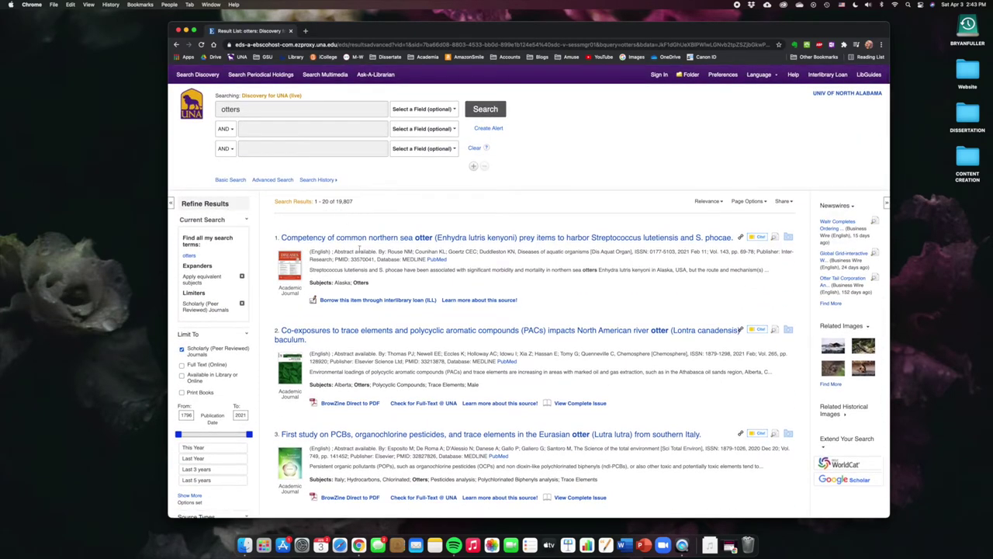
scroll(355, 225, down, 2)
scroll(359, 248, up, 2)
click(254, 130)
Add 'natural habitat' and 'united states' as search terms, then open the first result's full-text PDF
text(natural)
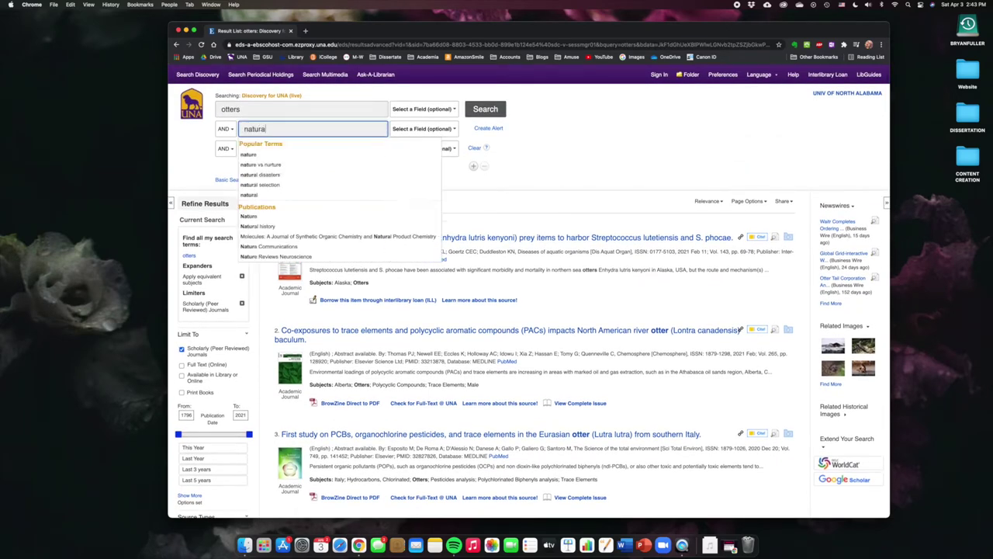
text( habitat)
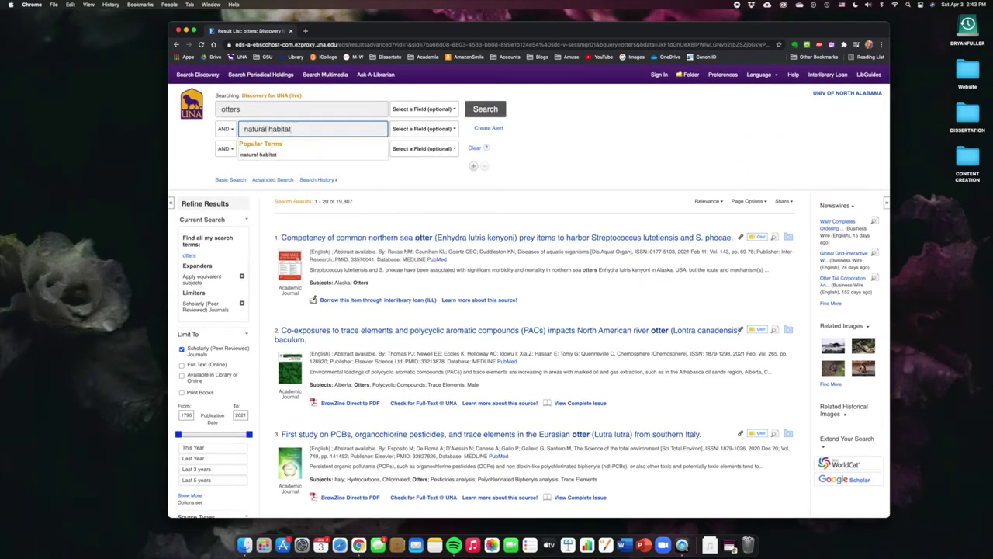
key(Return)
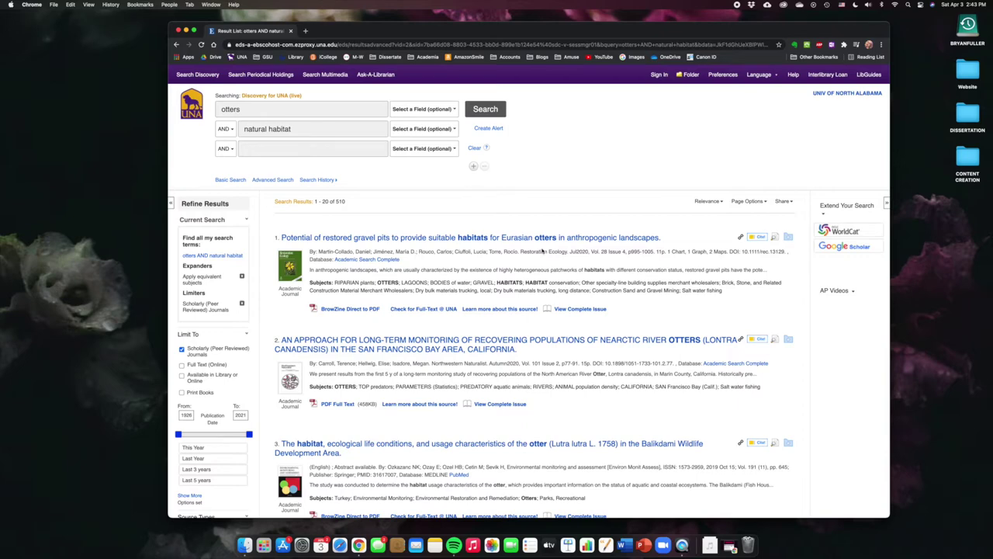
click(292, 148)
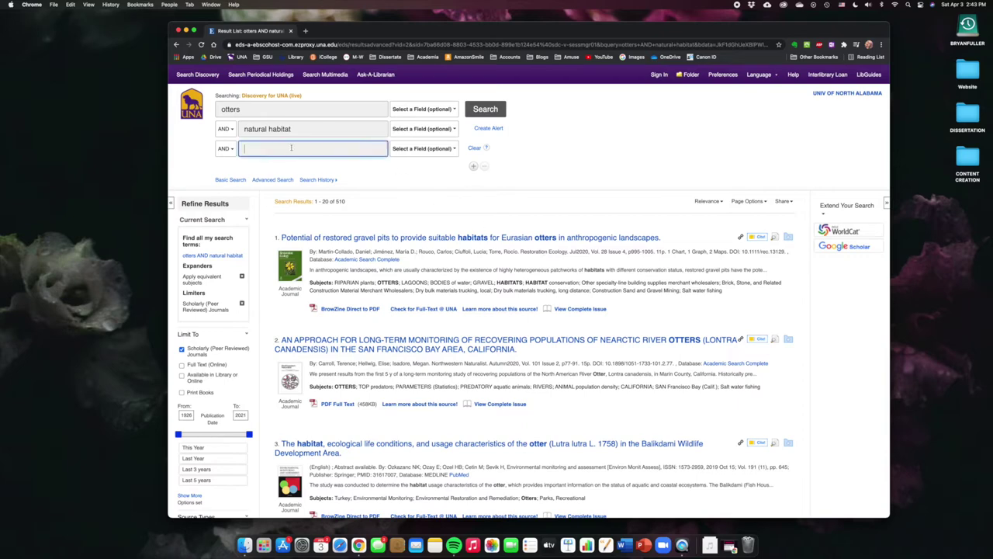
text(un)
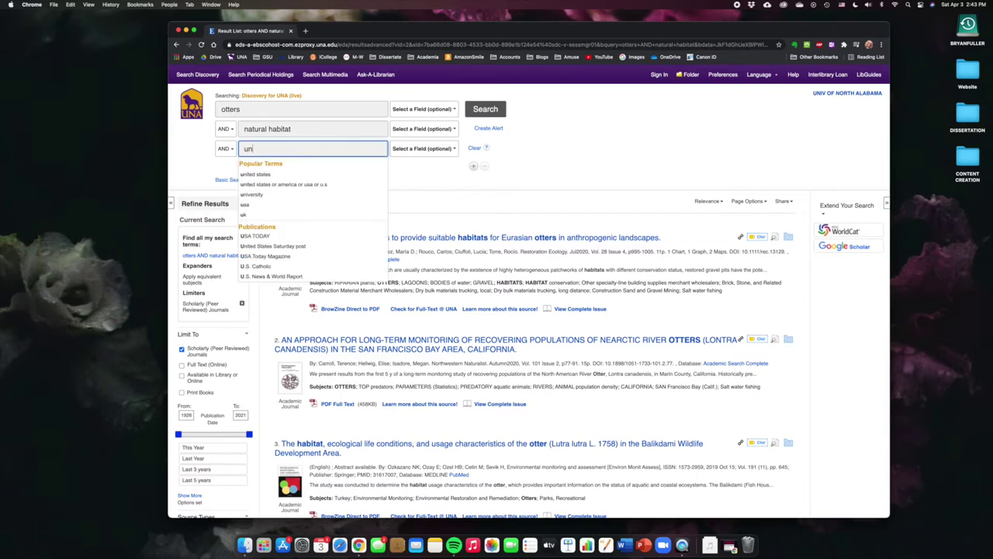
text(ited states)
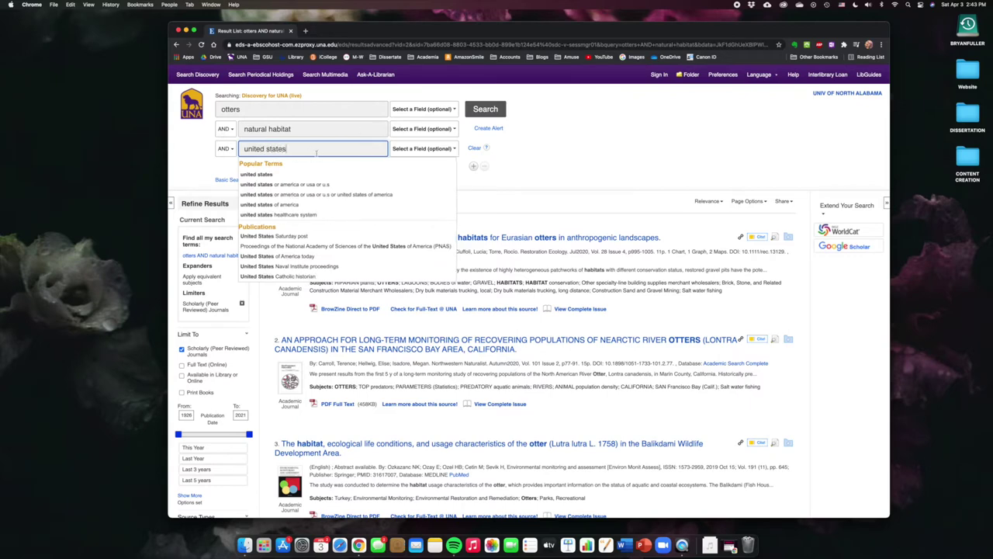
key(Return)
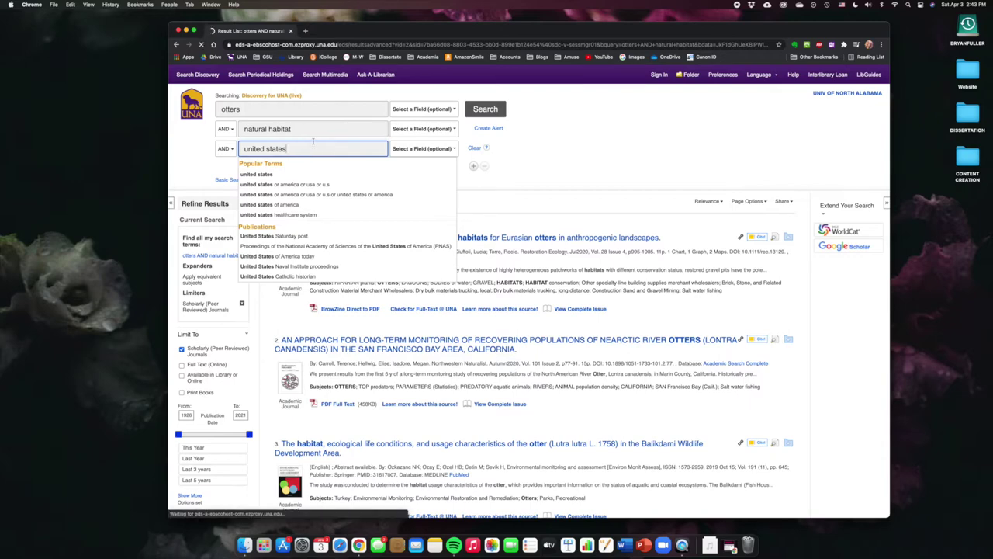
click(484, 110)
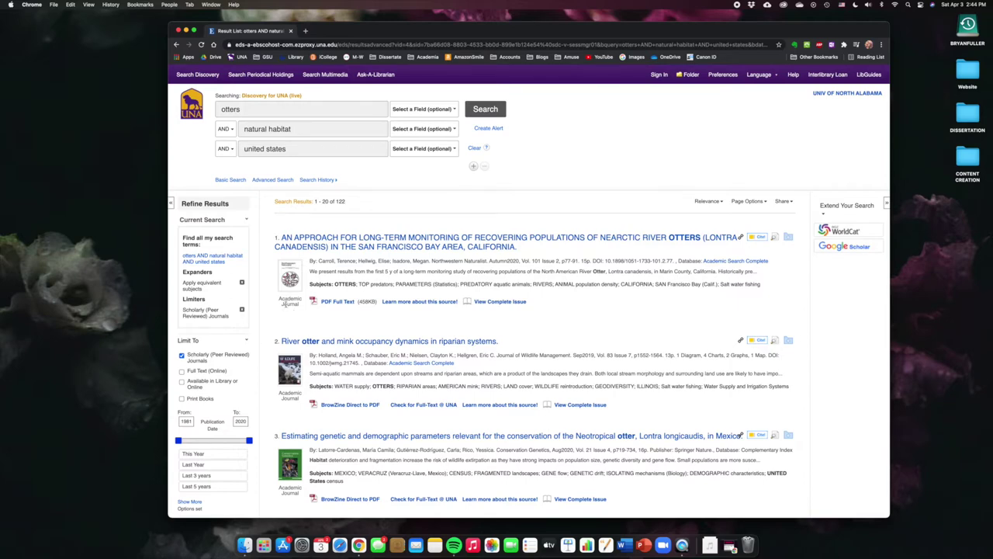
click(342, 304)
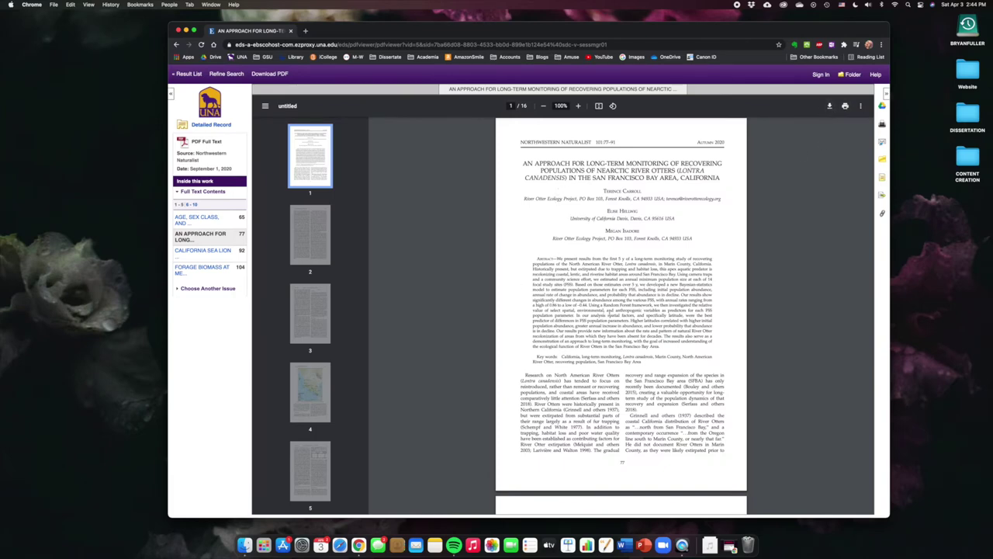
scroll(605, 318, down, 10)
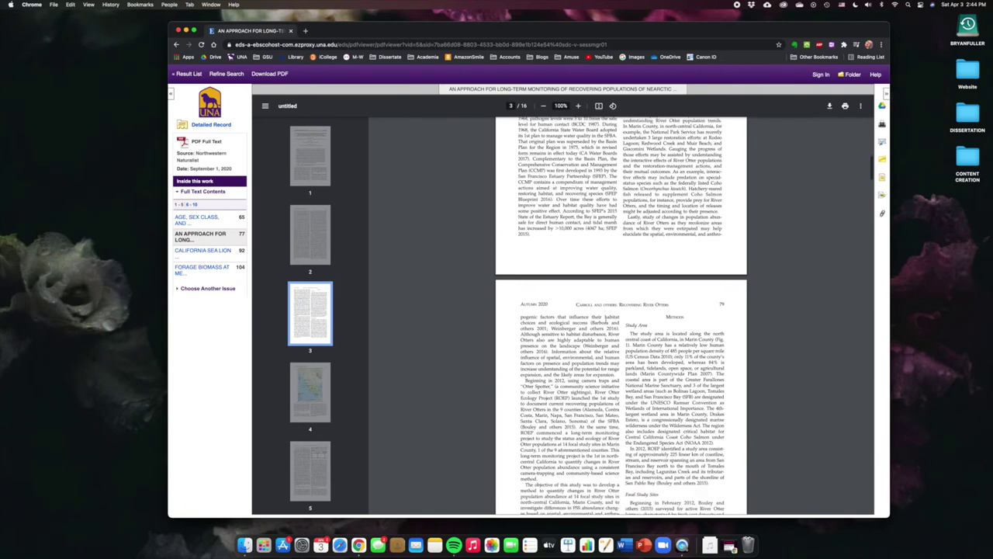
scroll(605, 319, up, 1)
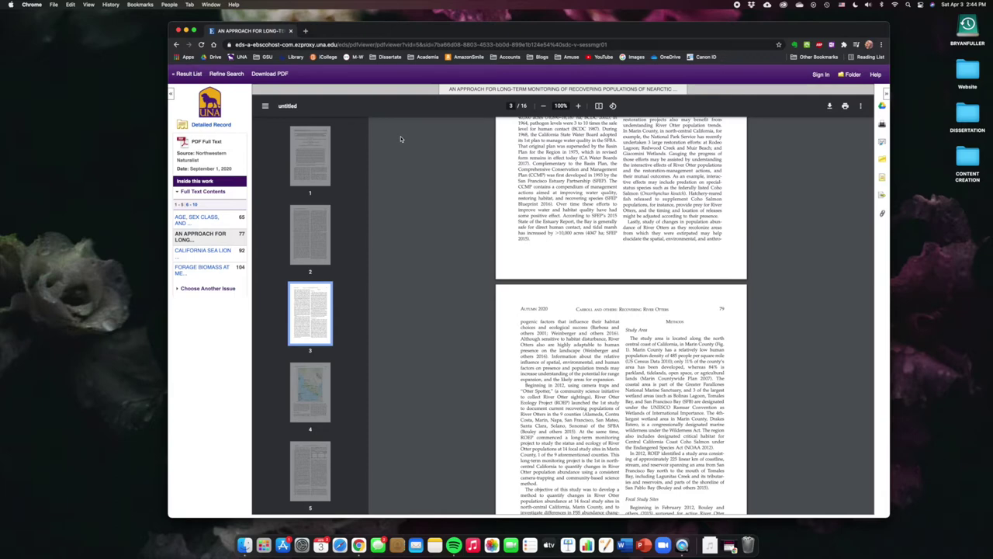
click(172, 93)
click(187, 74)
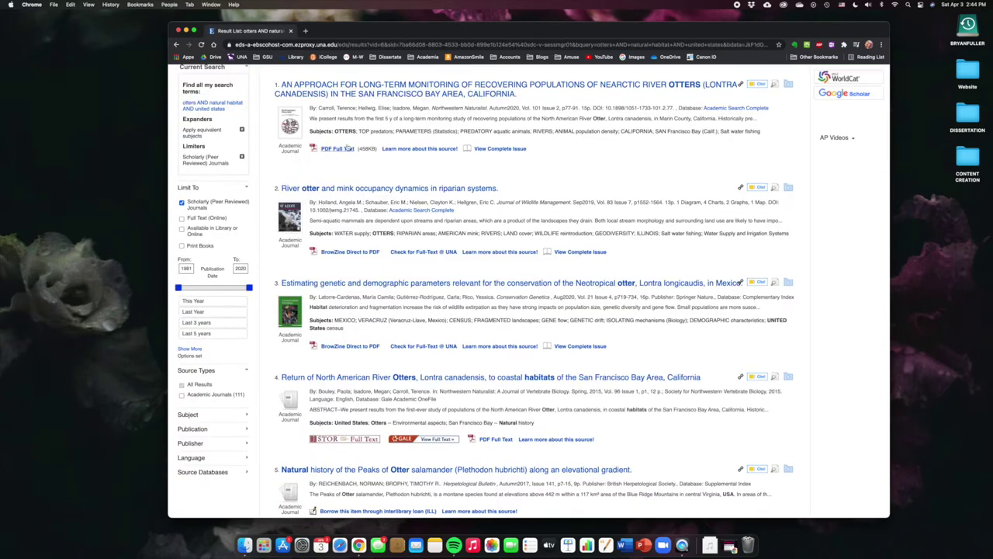
Set the Publication Date range to 2011–2020, cutting the otter results to 75
scroll(347, 147, up, 4)
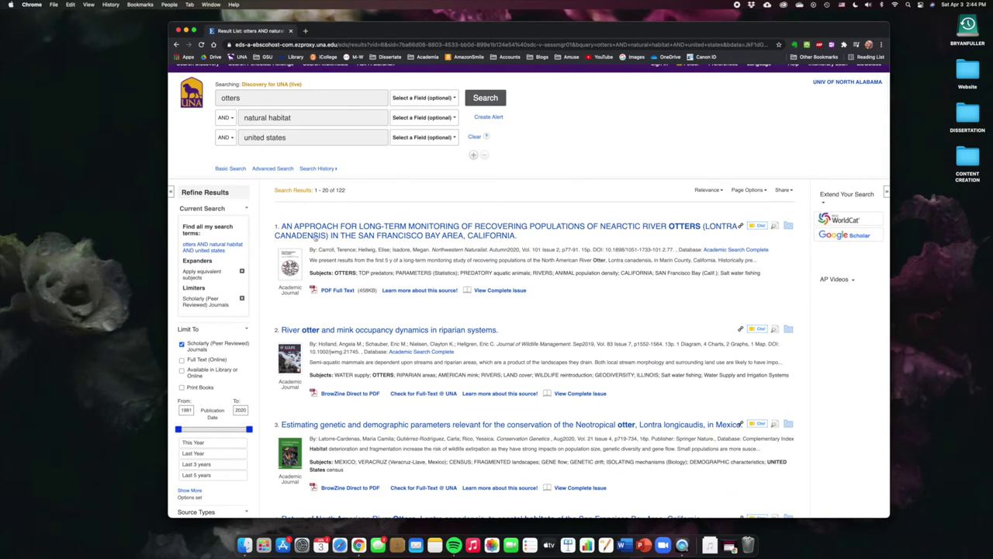
scroll(304, 340, down, 3)
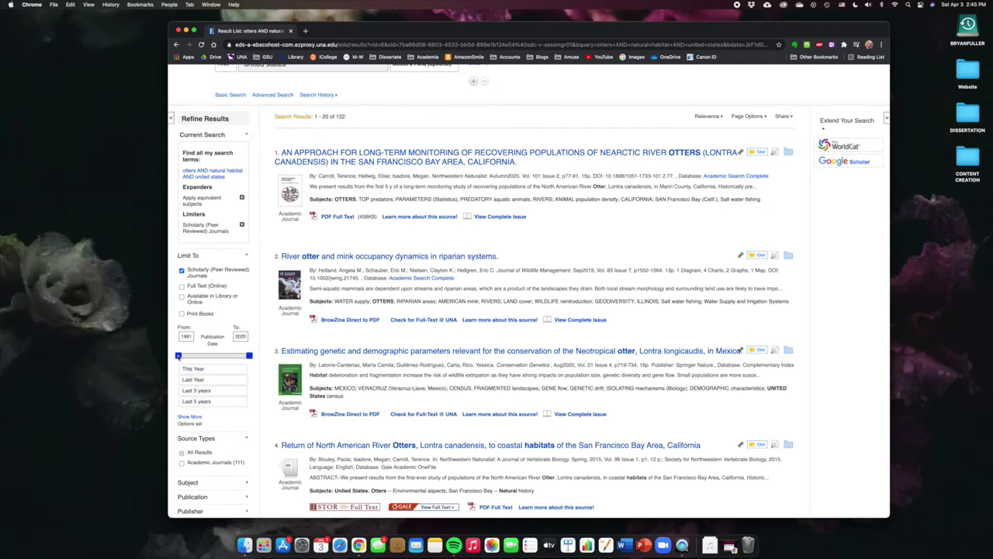
drag(179, 355, 237, 356)
drag(237, 355, 232, 357)
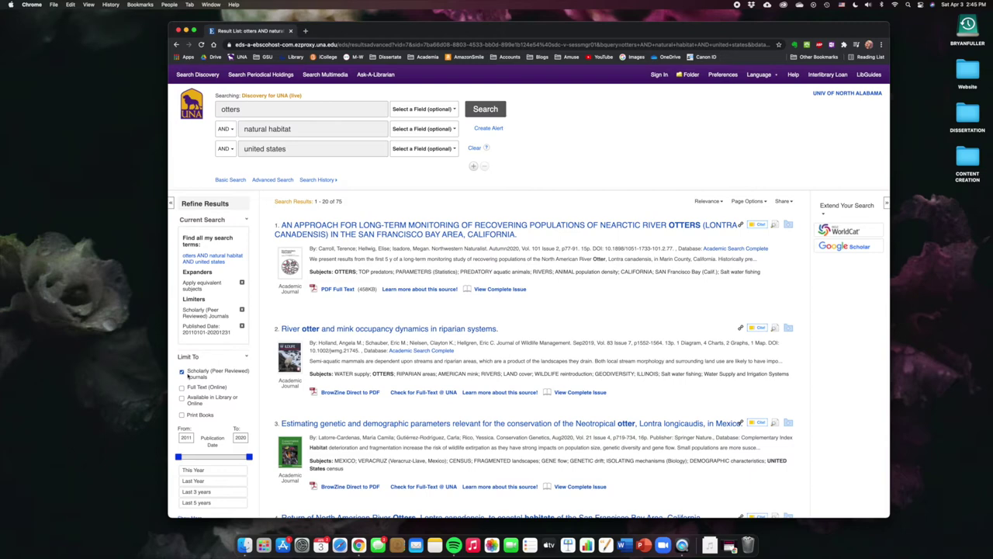
Drop the peer-reviewed limit and restrict the results to Books and eBooks
click(182, 372)
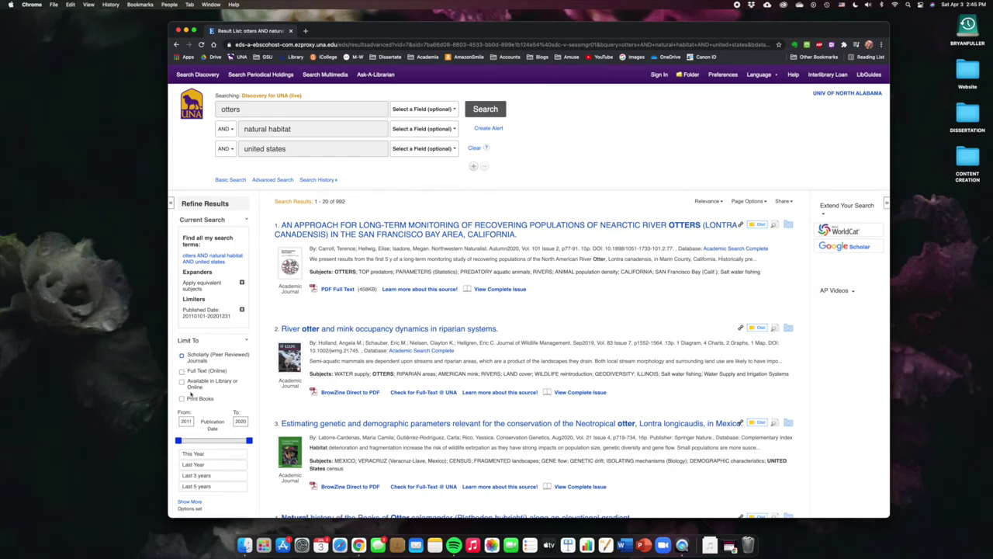
scroll(191, 394, down, 5)
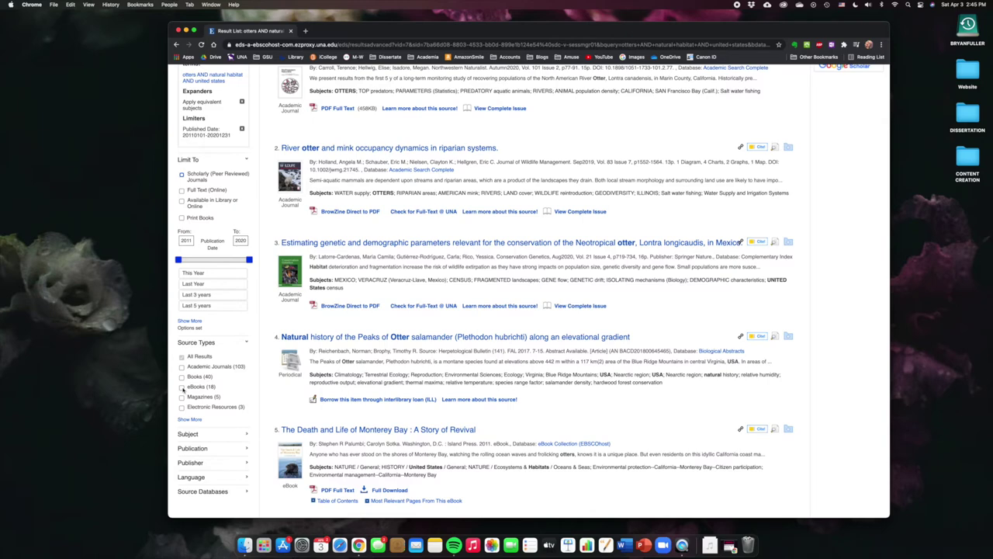
click(181, 377)
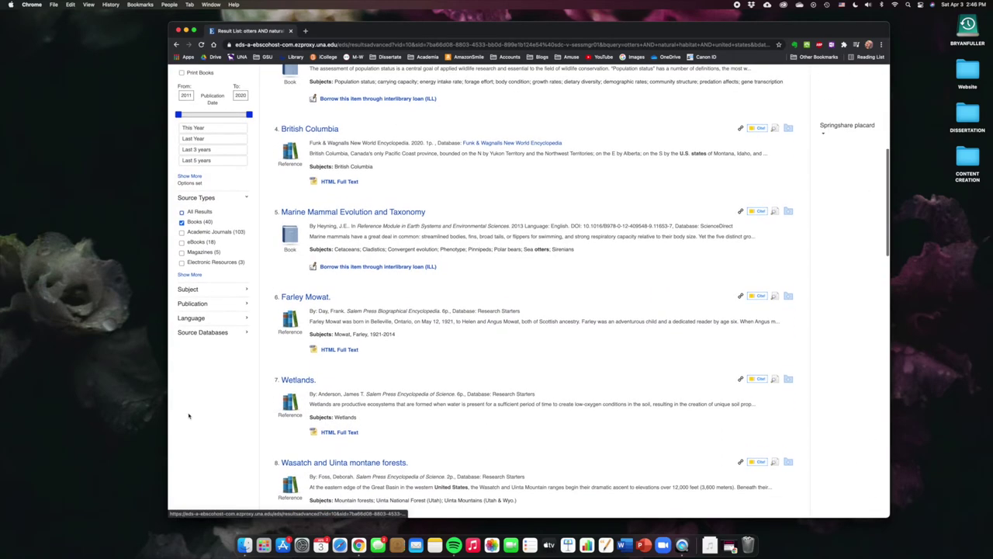
click(182, 243)
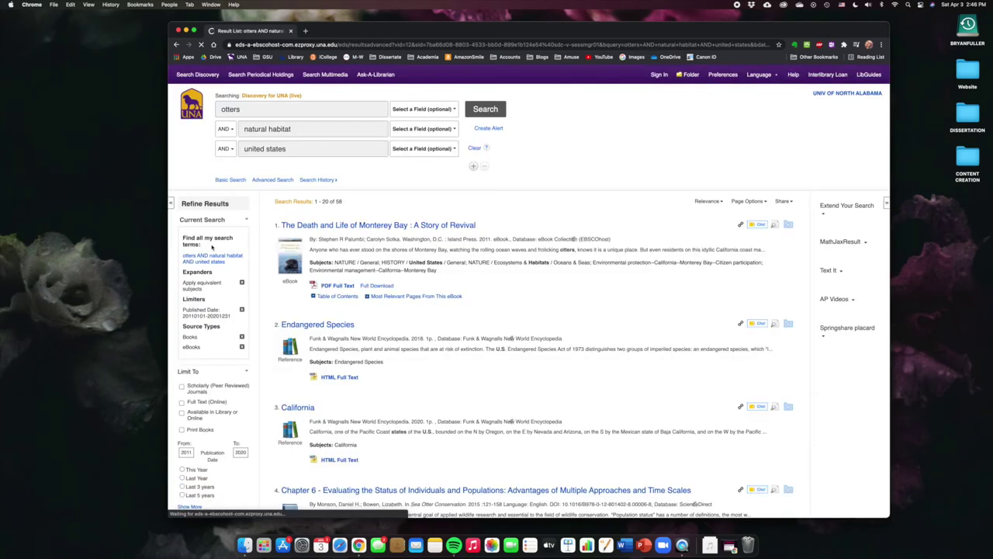
Open the record for 'The Death and Life of Monterey Bay'
scroll(455, 290, up, 5)
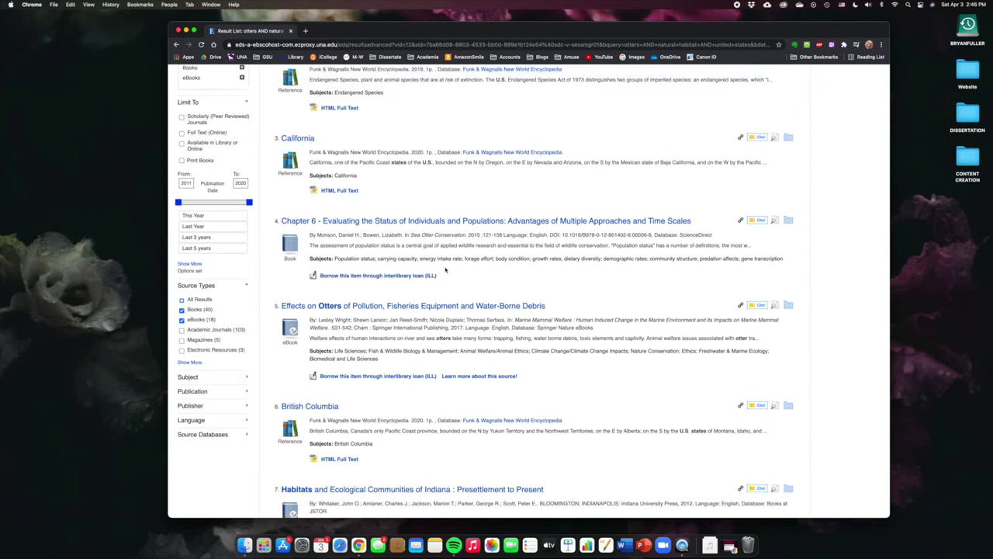
scroll(417, 269, up, 1)
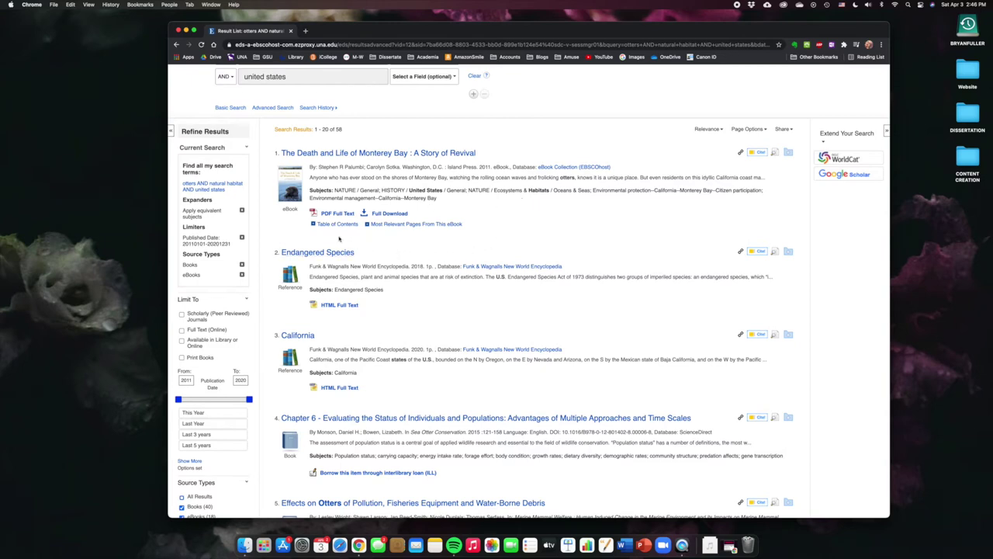
click(334, 154)
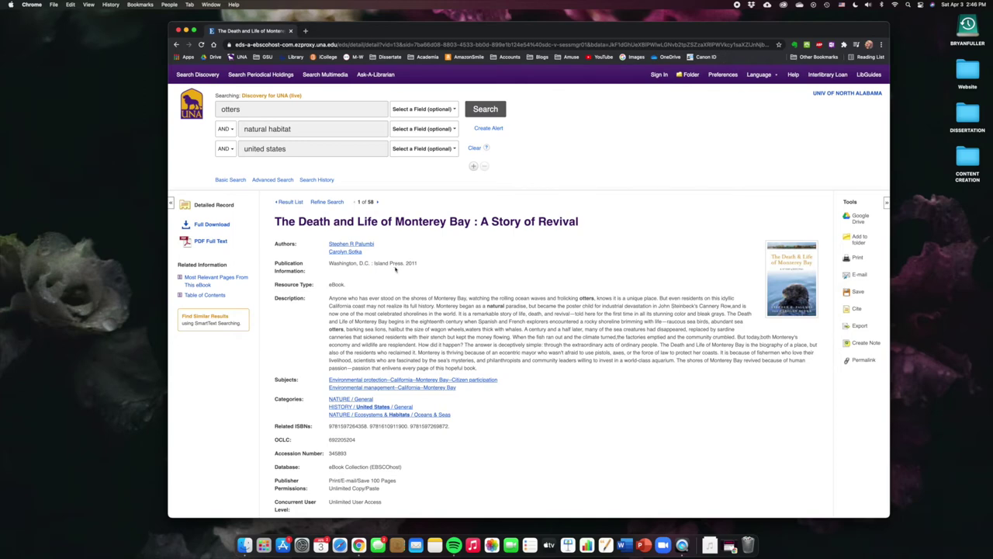
Search Google for 'island press' in a new tab and visit the Island Press website
click(305, 31)
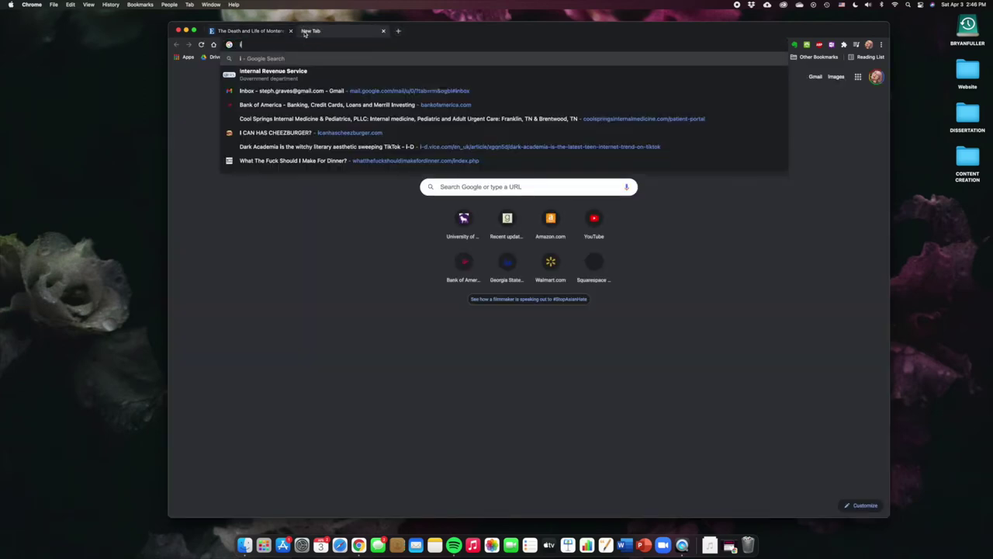
text(sland press)
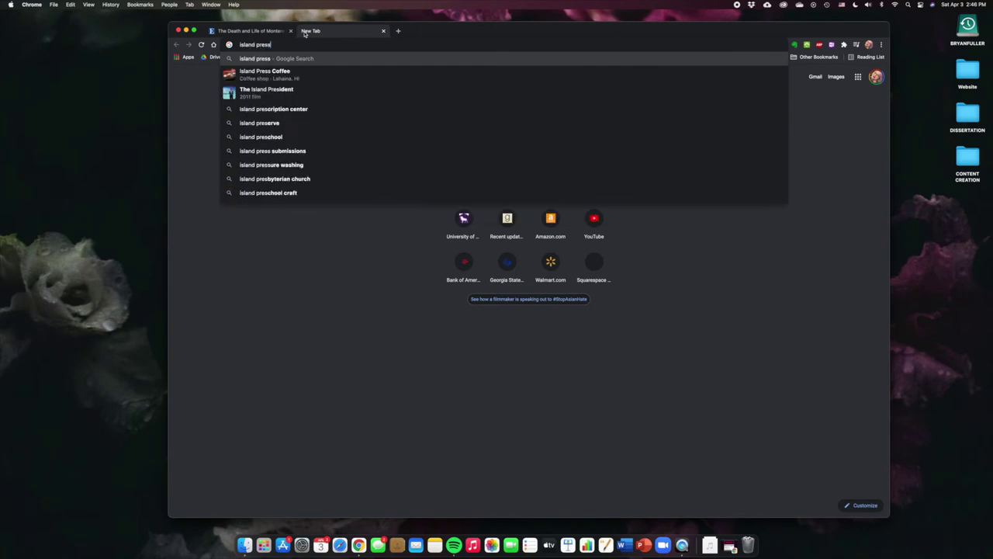
key(Return)
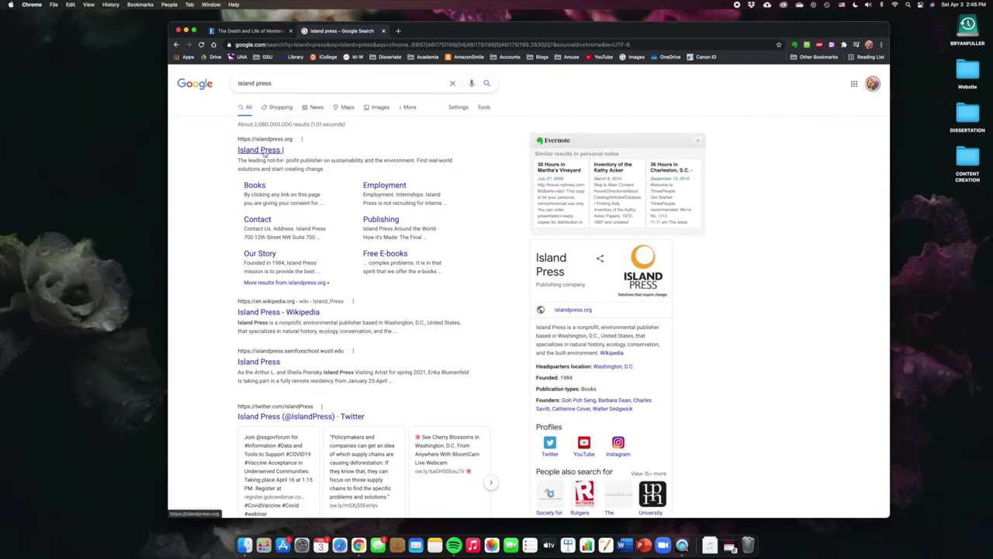
click(263, 152)
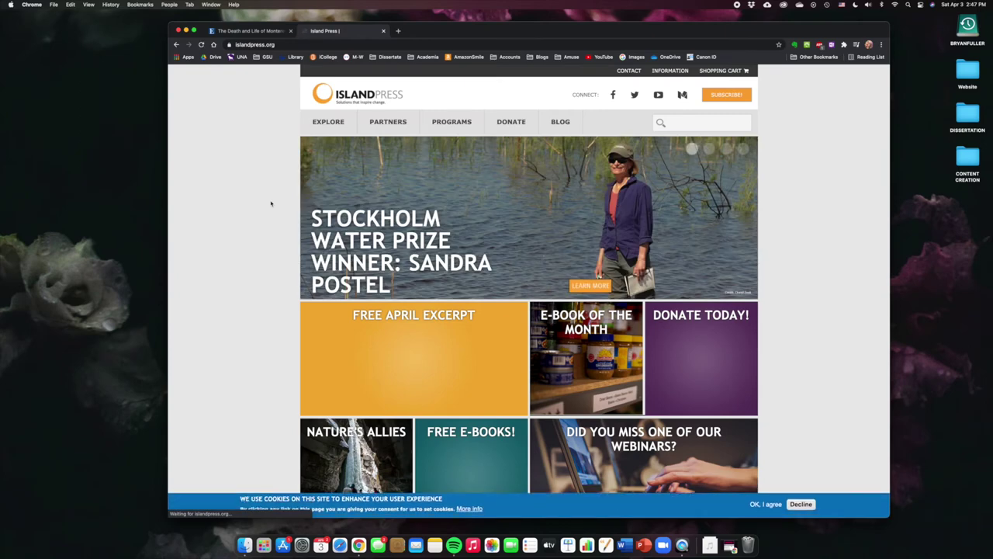
Scroll through the Island Press homepage, then close its tab
scroll(271, 203, down, 10)
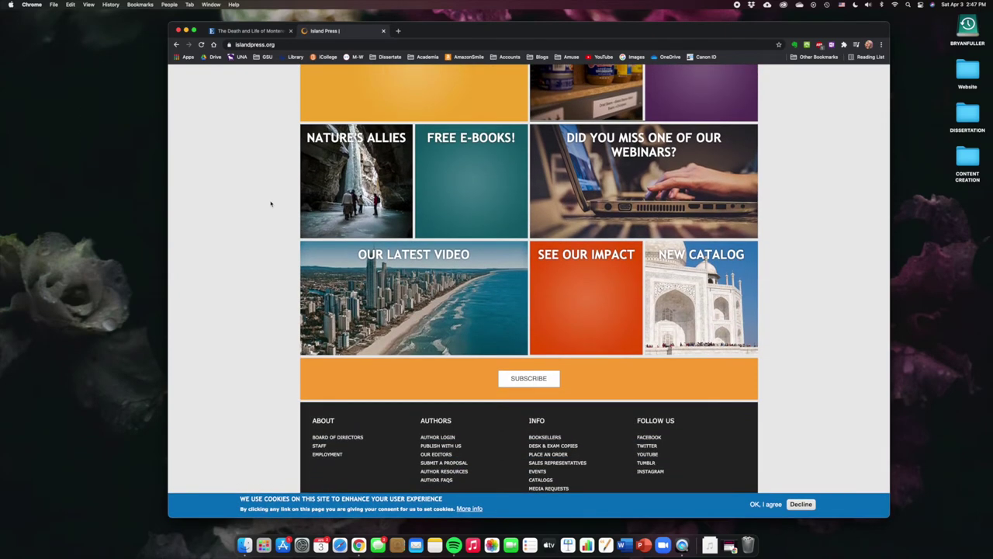
scroll(271, 203, up, 10)
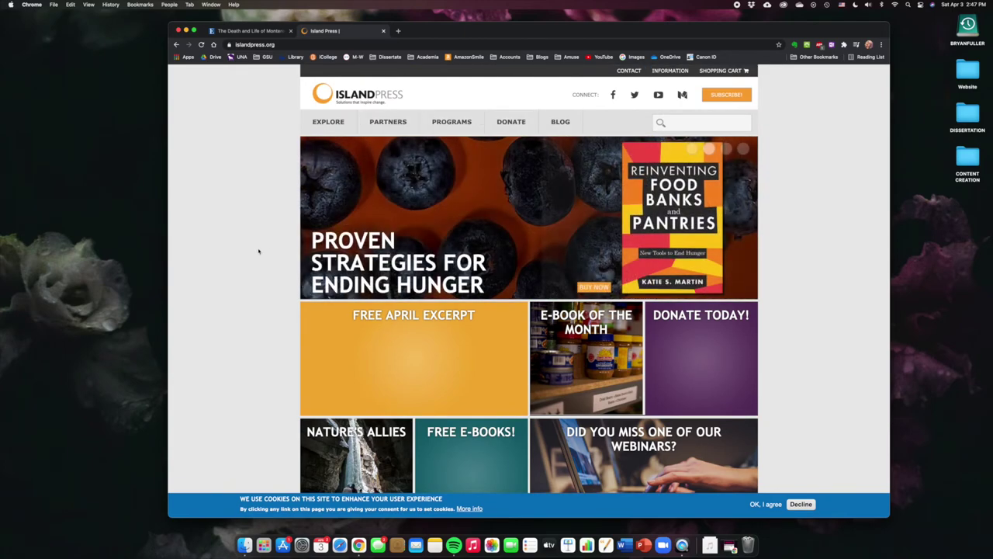
scroll(259, 251, down, 5)
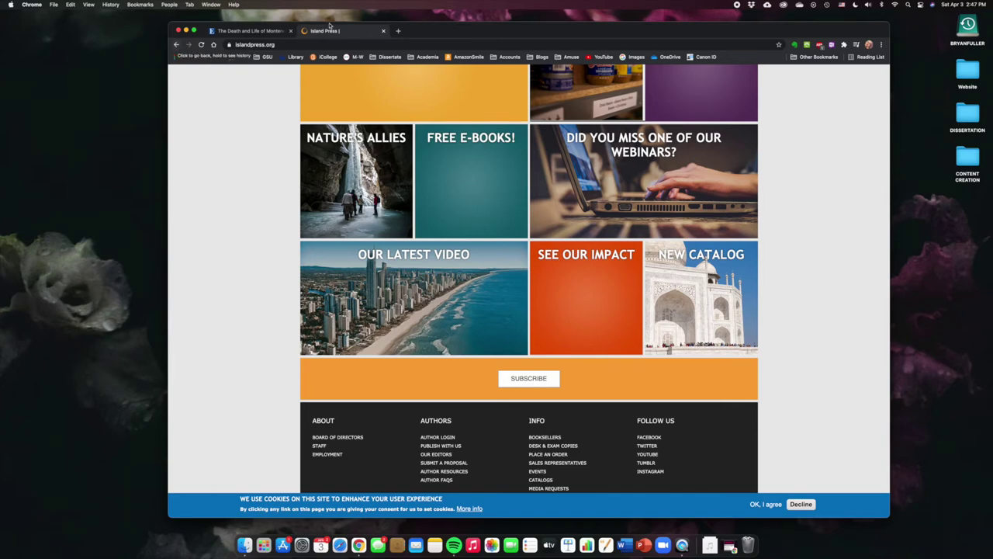
click(382, 31)
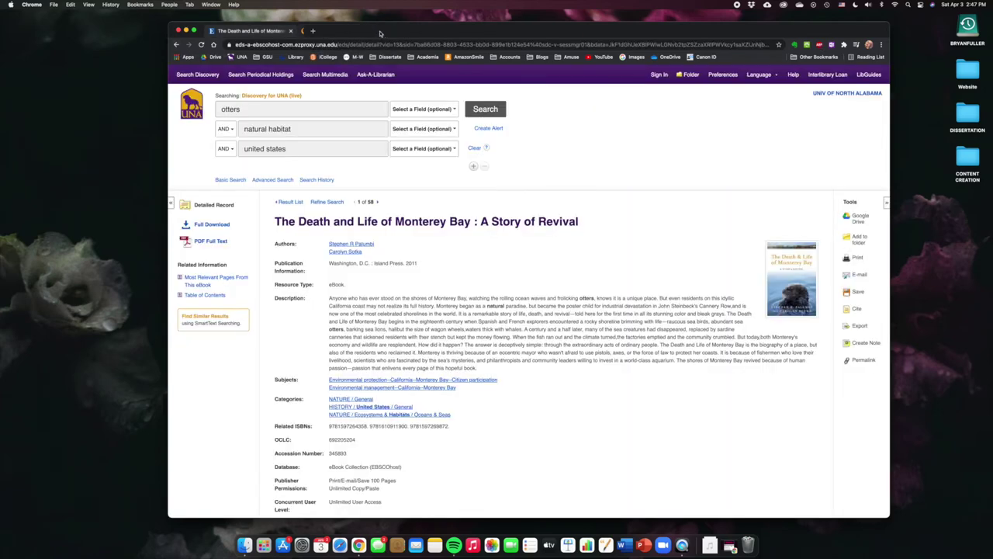
Return to the Result List and scroll through the 58 book and eBook results
click(298, 202)
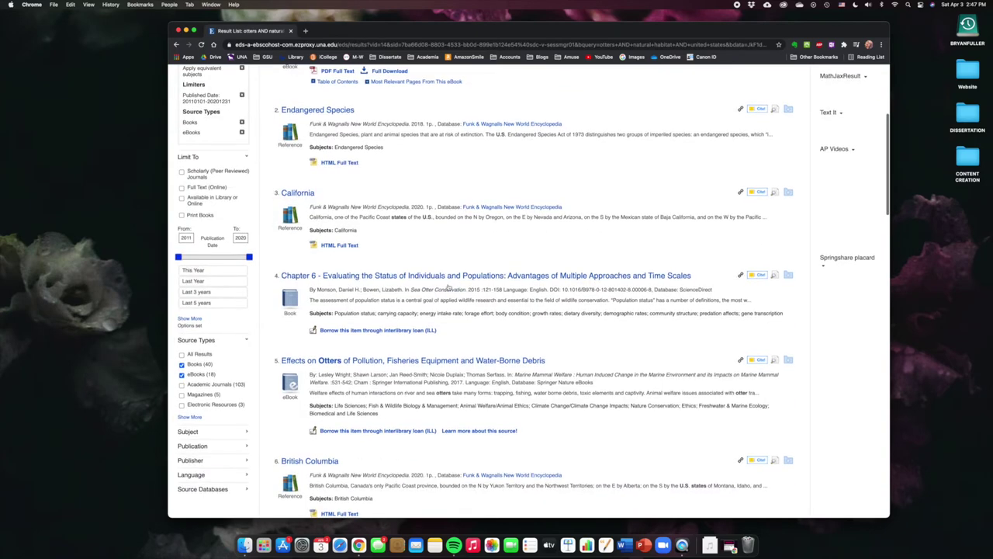
scroll(401, 132, up, 1)
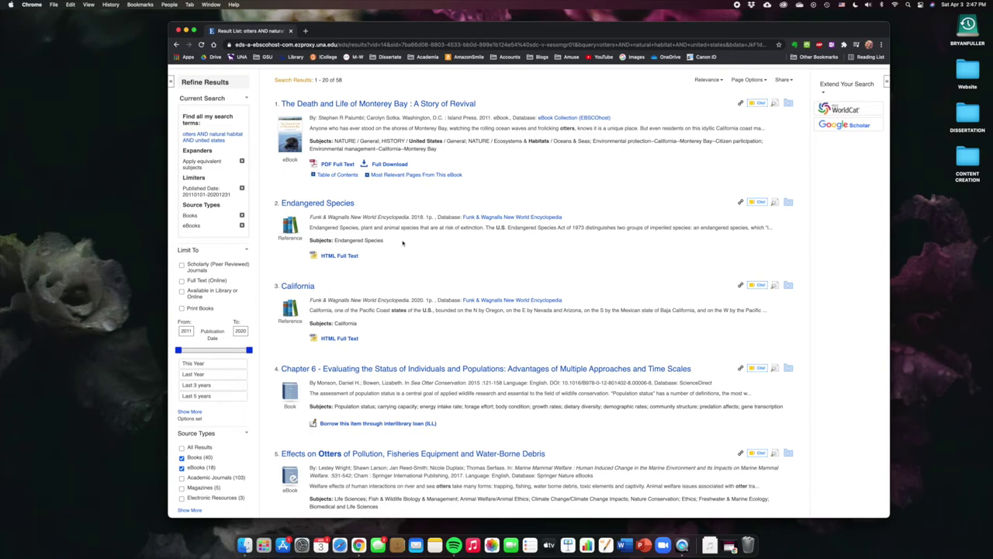
scroll(403, 243, down, 1)
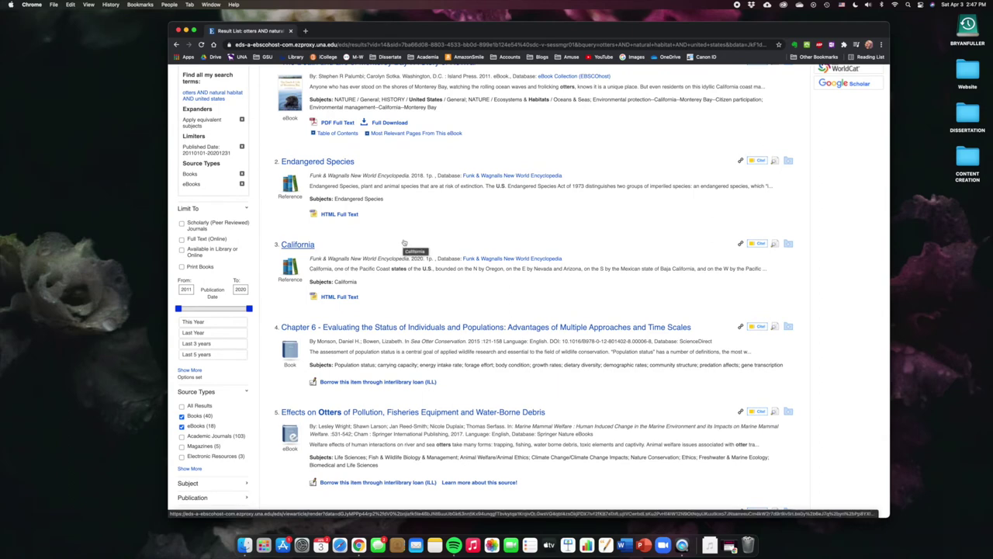
scroll(403, 243, down, 2)
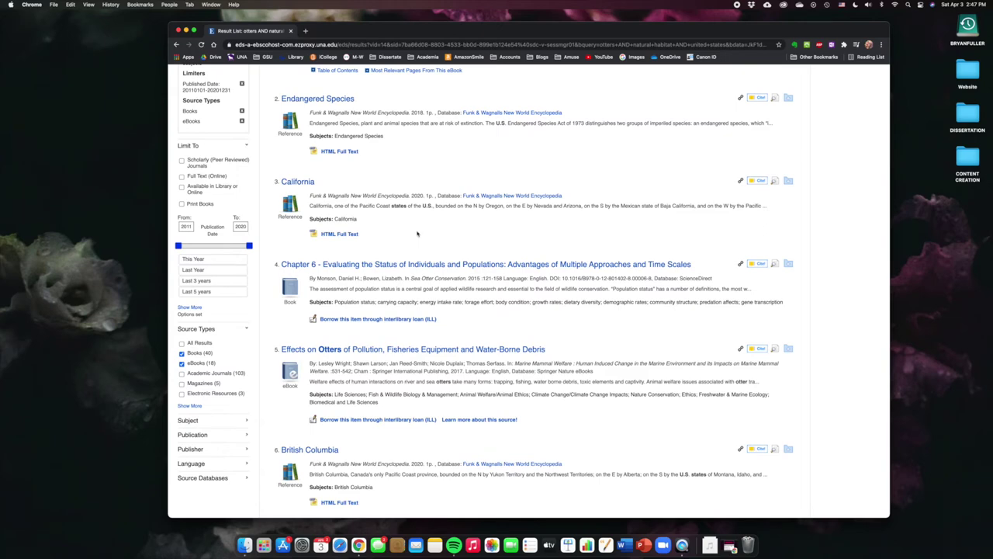
scroll(416, 233, down, 2)
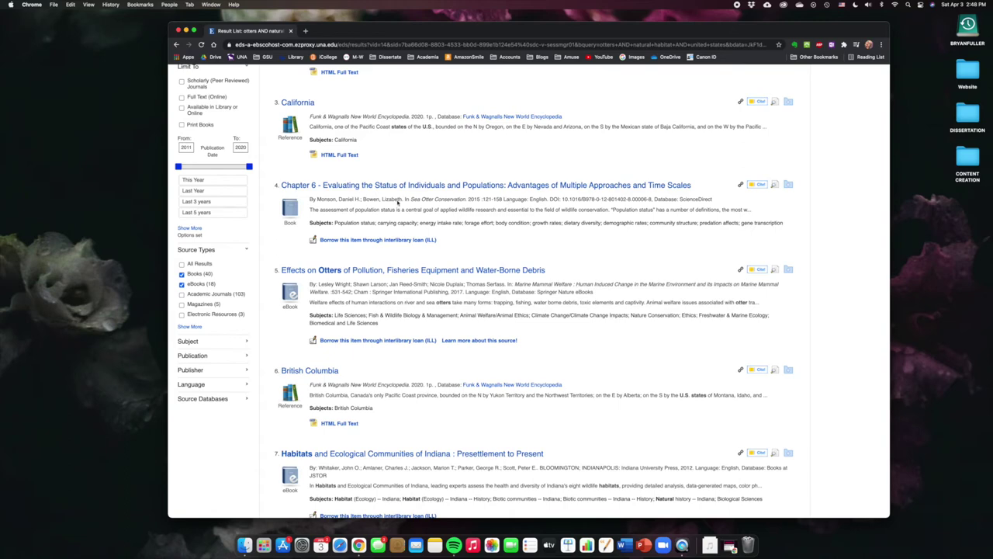
Open the Chapter 6 record and select its publisher, Elsevier Inc
click(457, 186)
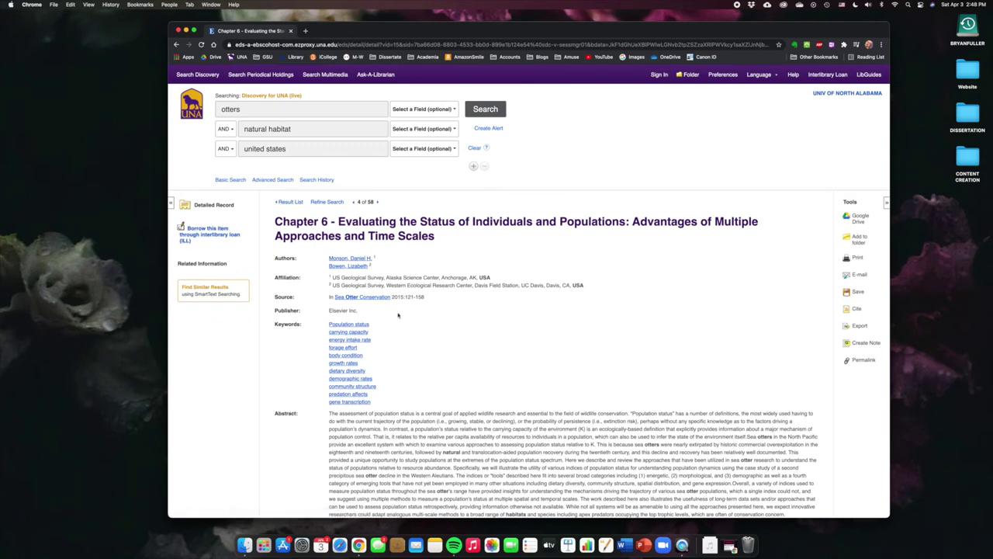
drag(329, 310, 358, 310)
key(super+c)
Search Google for 'Elsevier Inc.', read whether Elsevier is credible, then go back
click(304, 31)
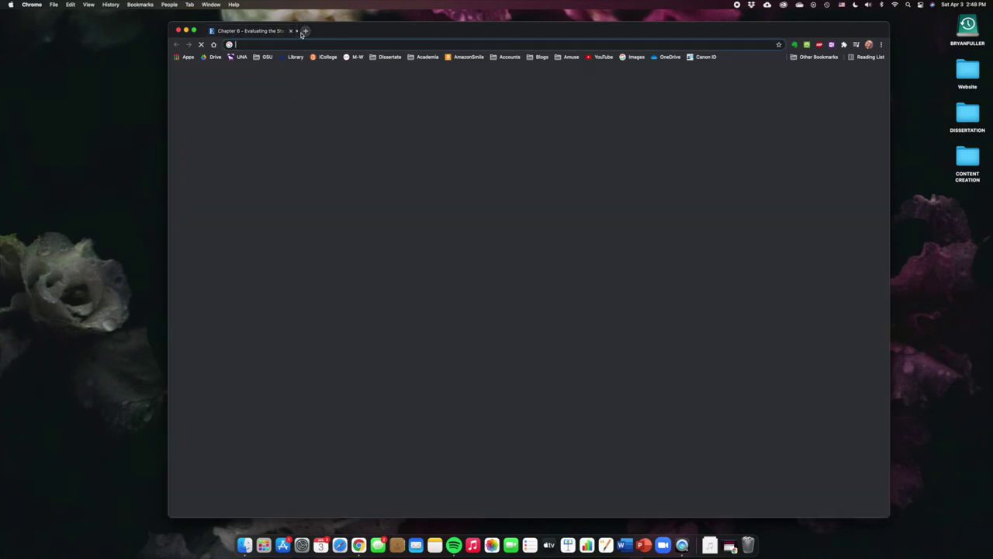
key(super+v)
key(Return)
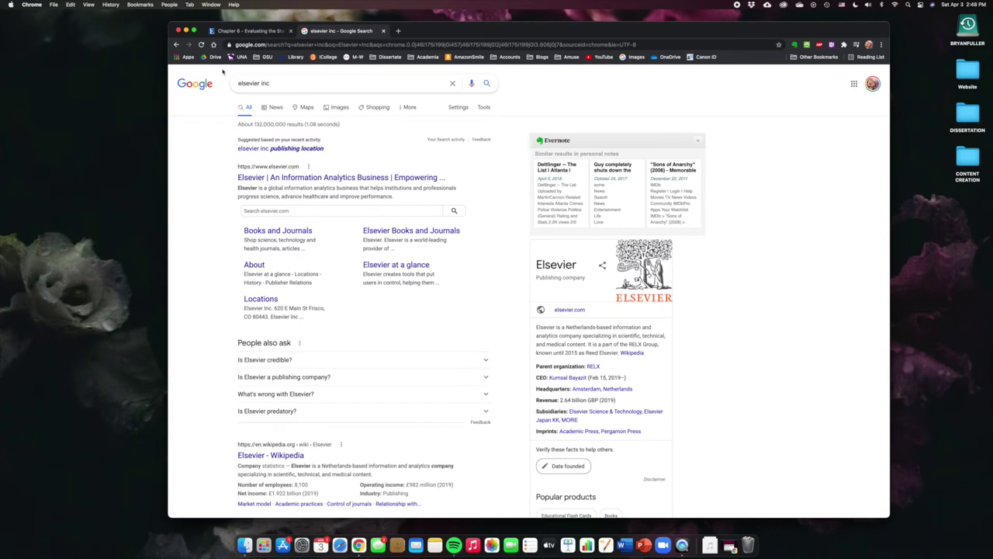
click(270, 362)
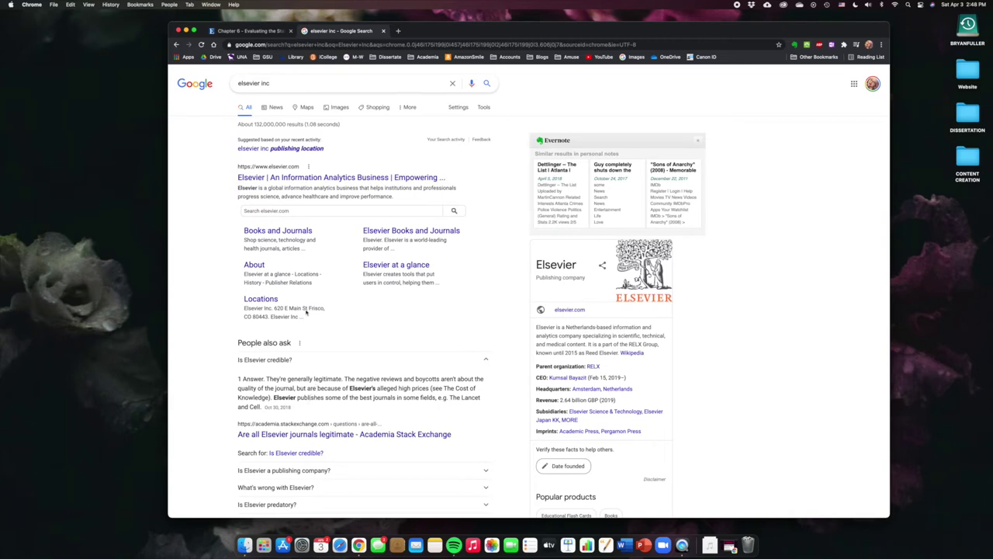
click(177, 45)
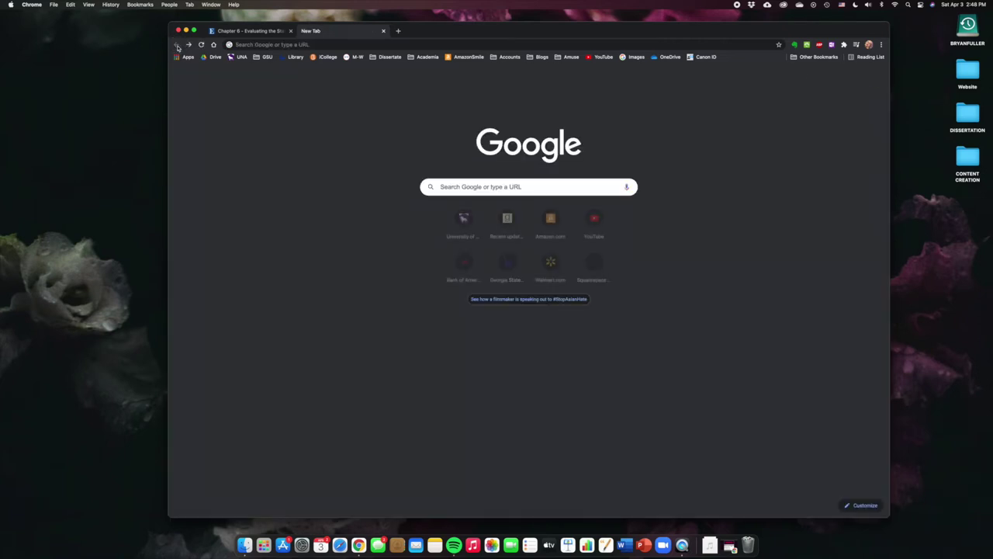
Return from the Chapter 6 record to the otters results and open 'Habitats and Ecological Communities of Indiana'
click(273, 32)
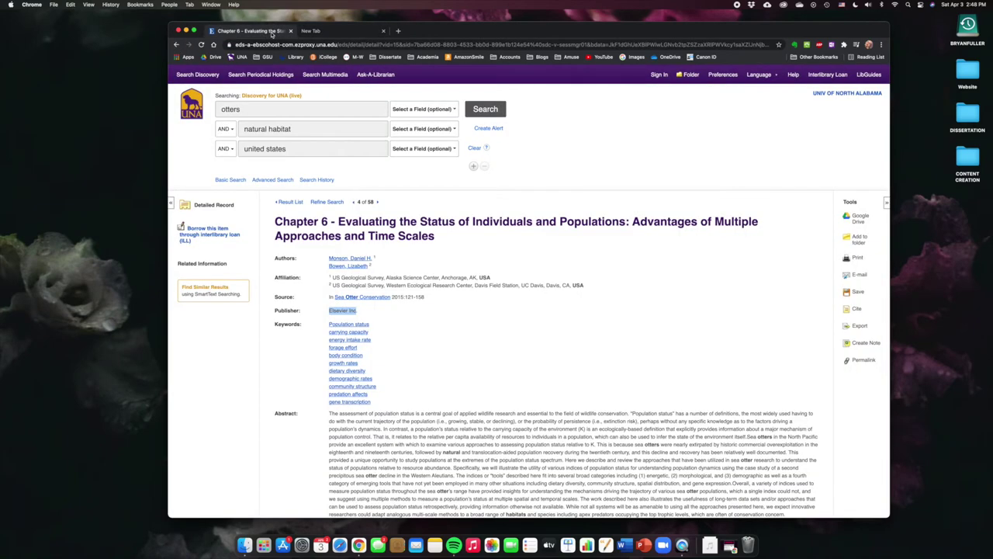
click(177, 44)
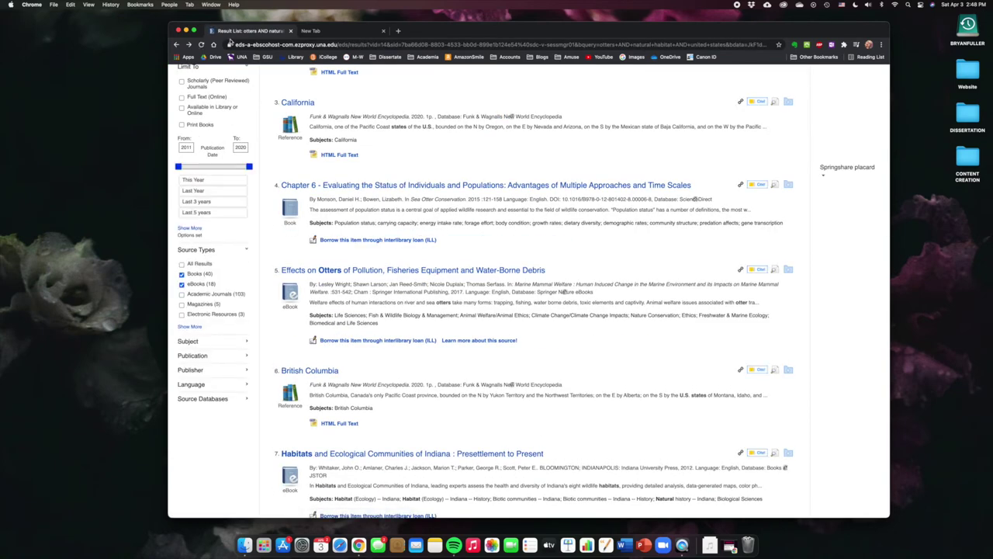
scroll(532, 254, up, 2)
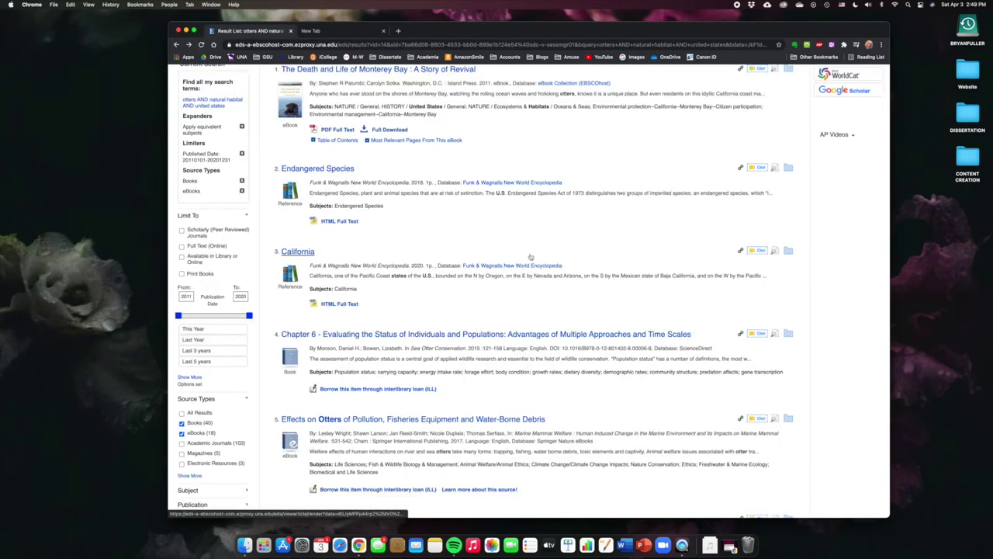
scroll(531, 254, down, 2)
scroll(530, 256, down, 3)
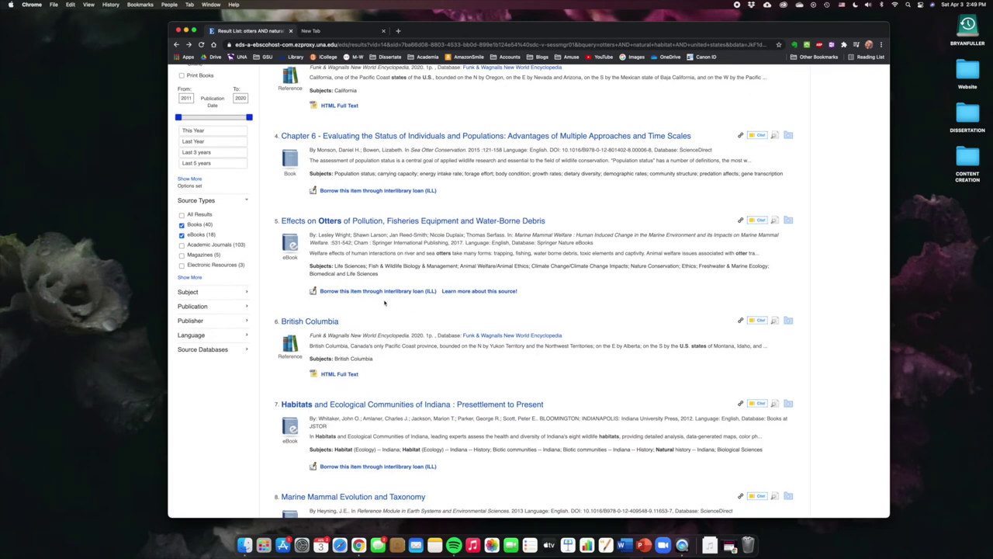
scroll(363, 296, down, 6)
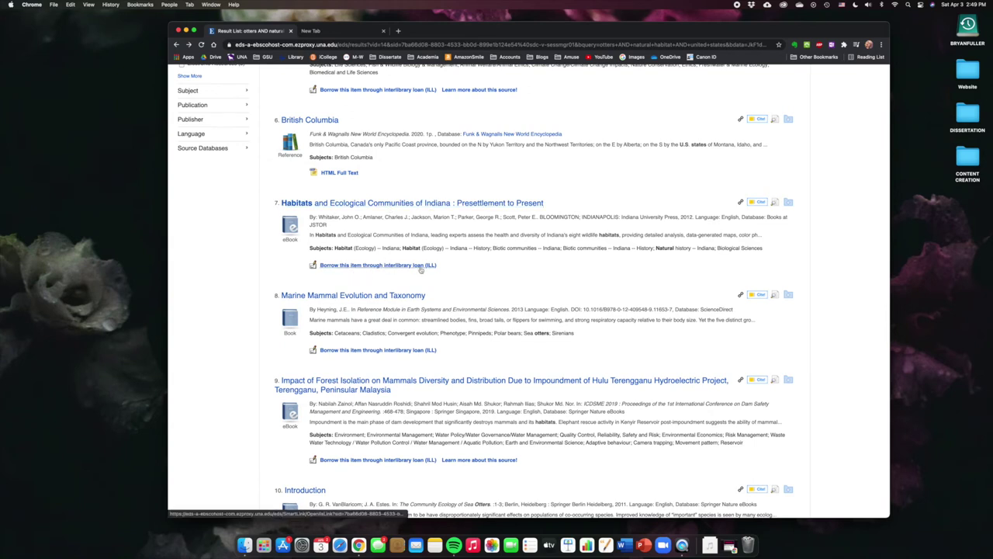
click(342, 204)
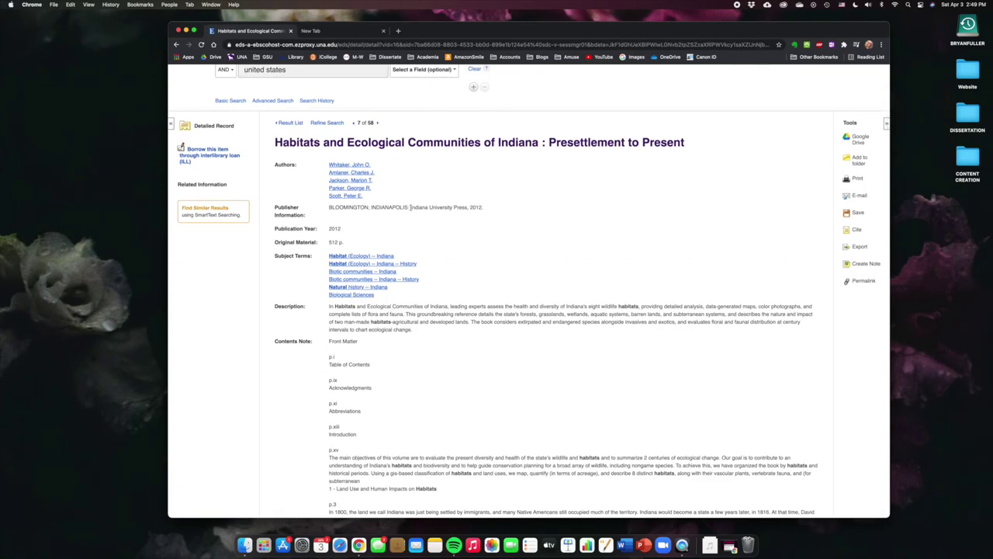
drag(429, 207, 468, 208)
click(290, 123)
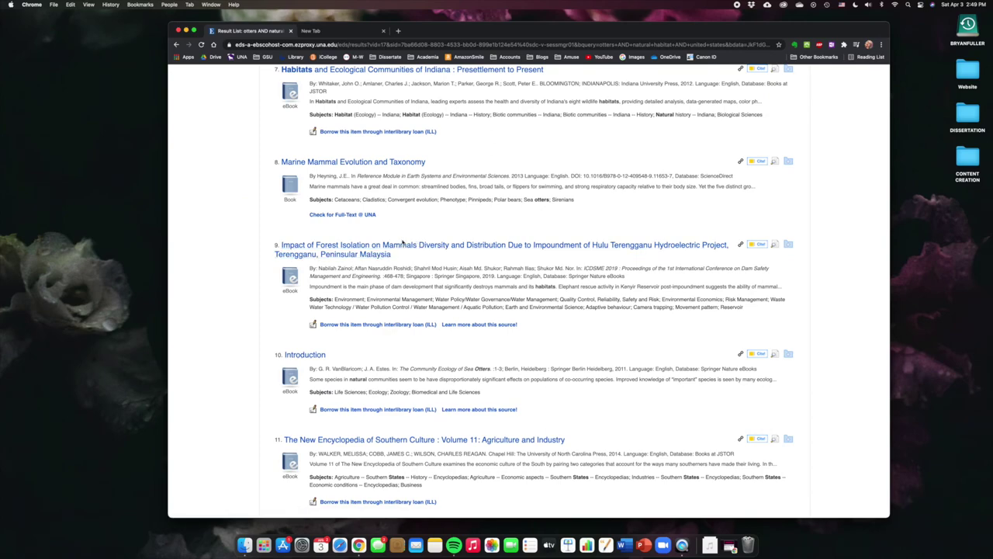
scroll(388, 229, up, 15)
scroll(381, 230, down, 3)
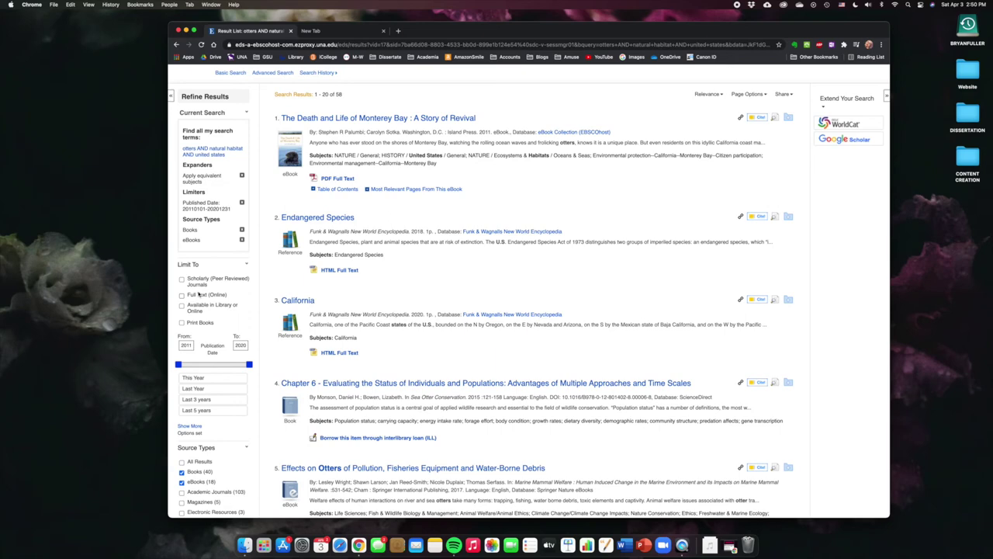
scroll(199, 294, up, 3)
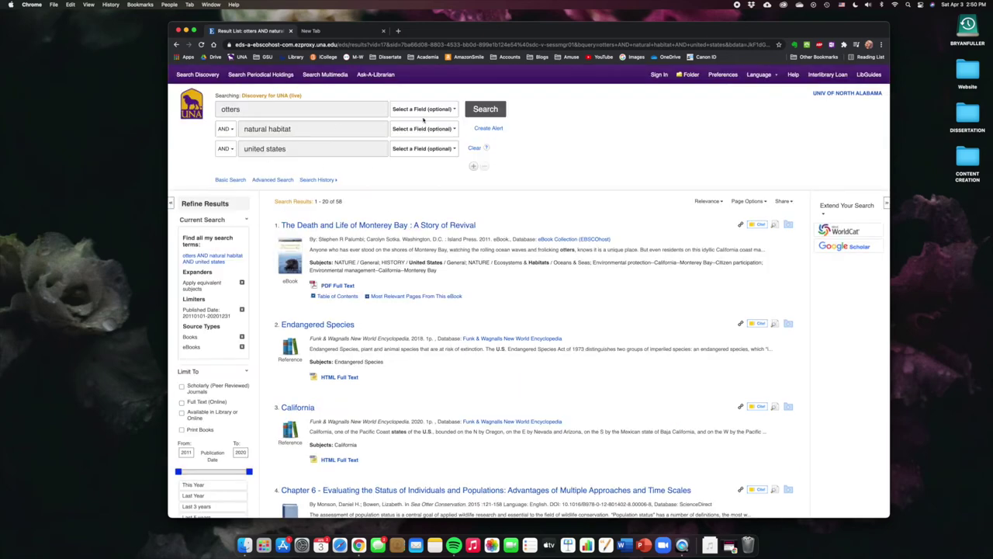
Open the Advanced Search form, keeping AND and the default fields, ready to fill row 1
click(284, 180)
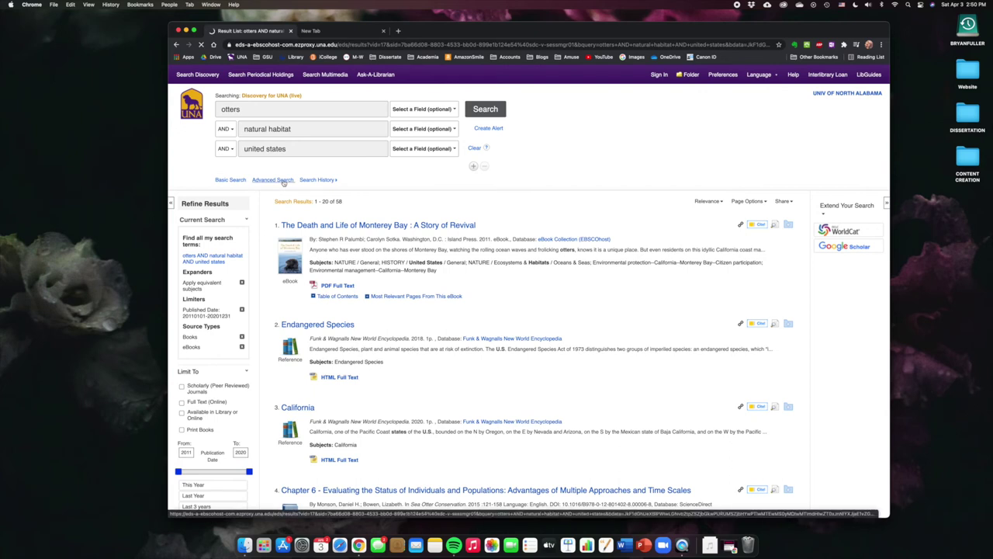
click(226, 130)
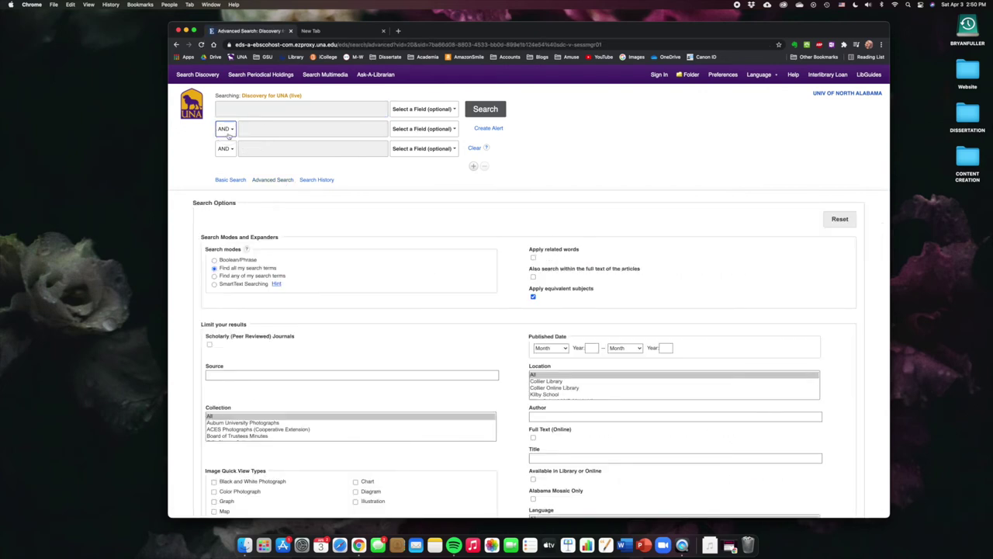
click(227, 133)
click(425, 131)
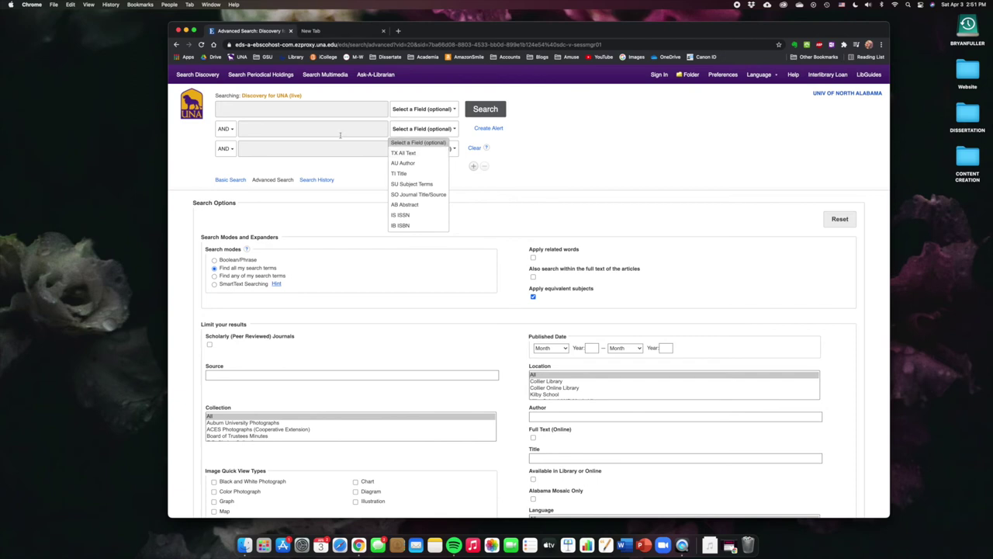
click(296, 146)
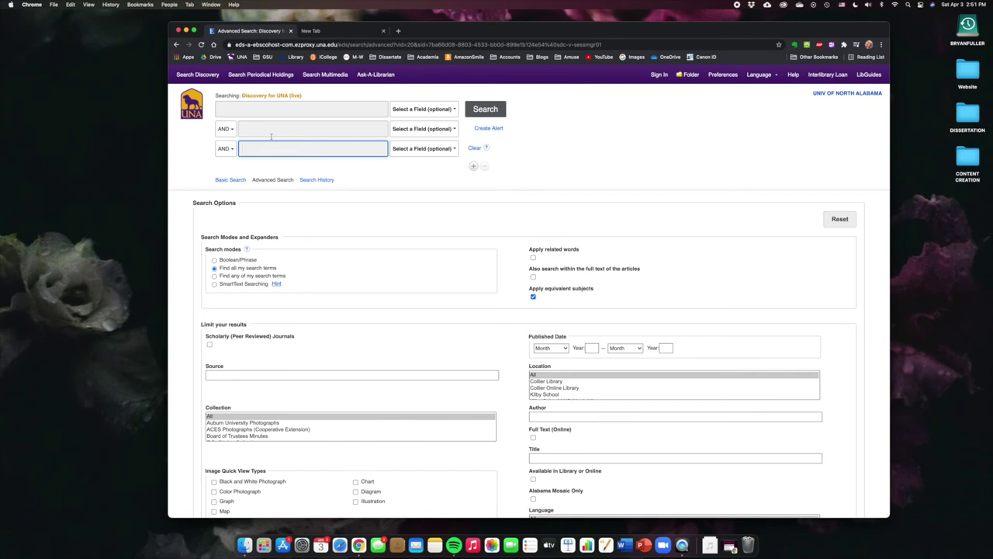
click(280, 107)
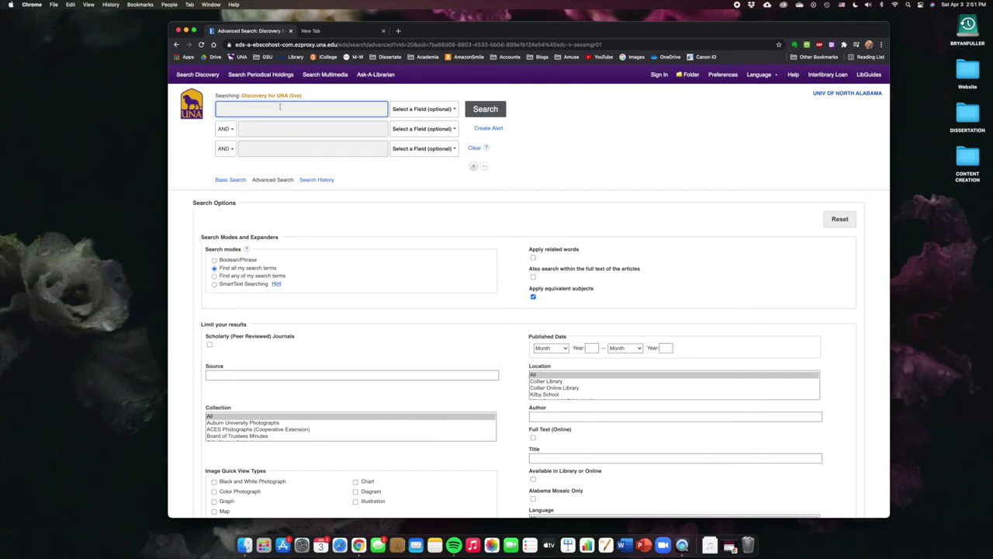
Search 'touching feeling' in row 1 with 'sedgwick' as AU Author in row 2
text(touc)
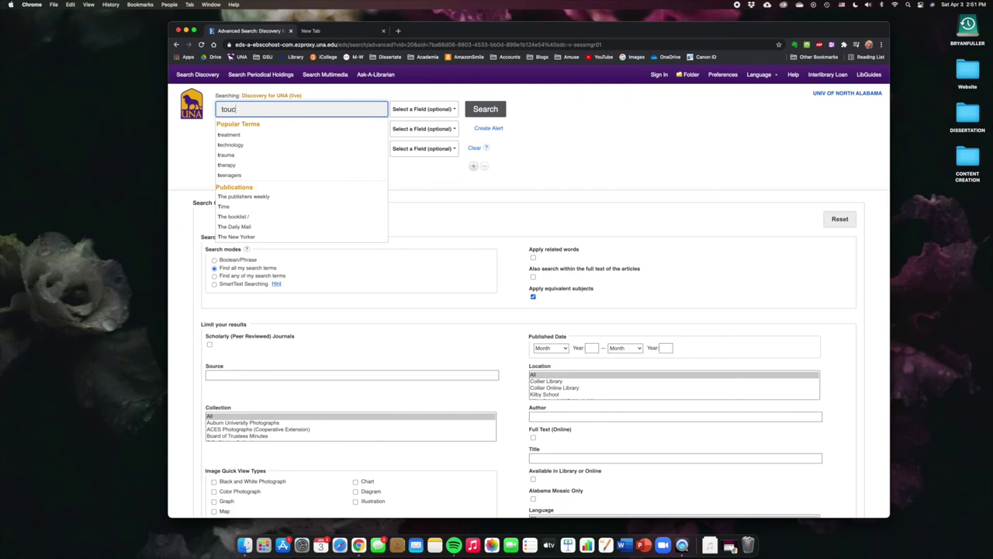
text(hing feeli)
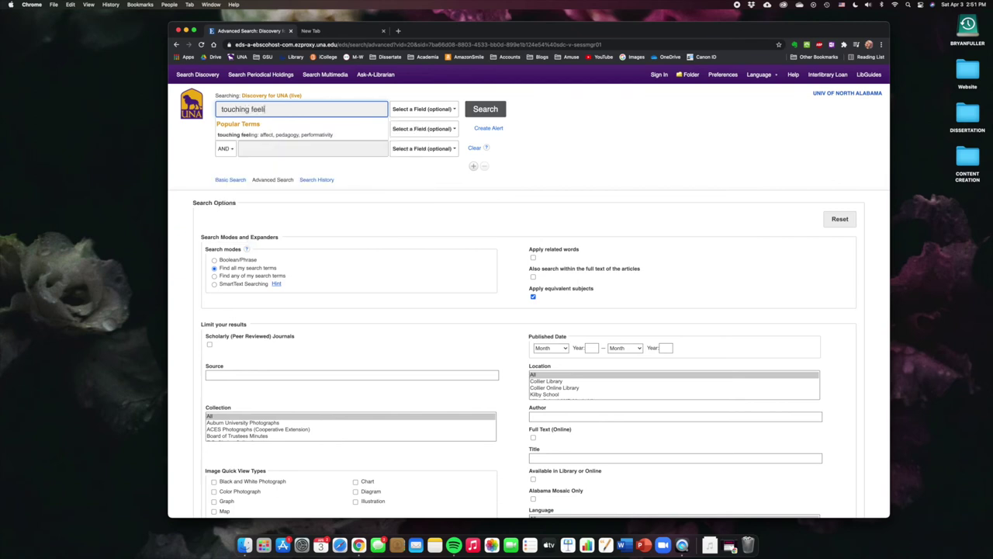
text(ng)
key(Tab)
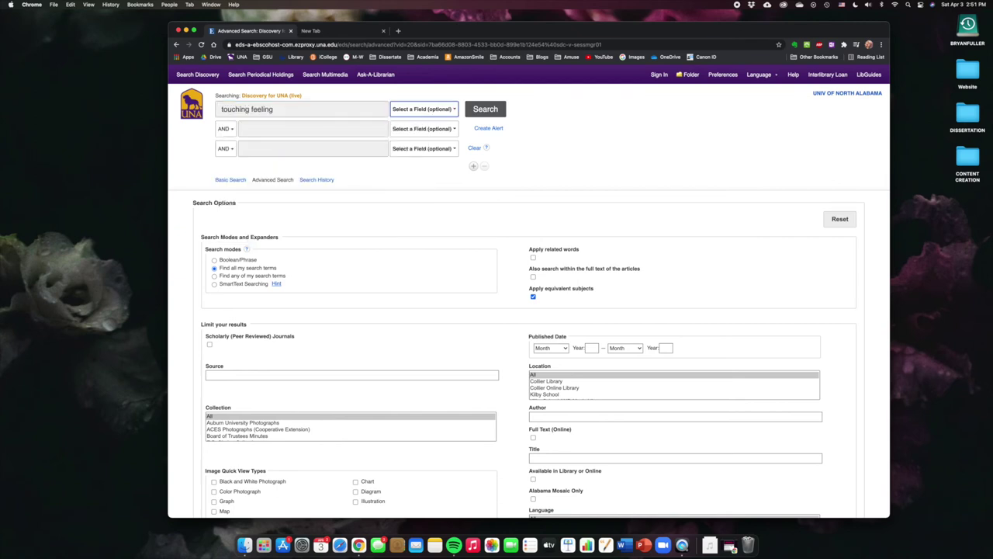
click(288, 128)
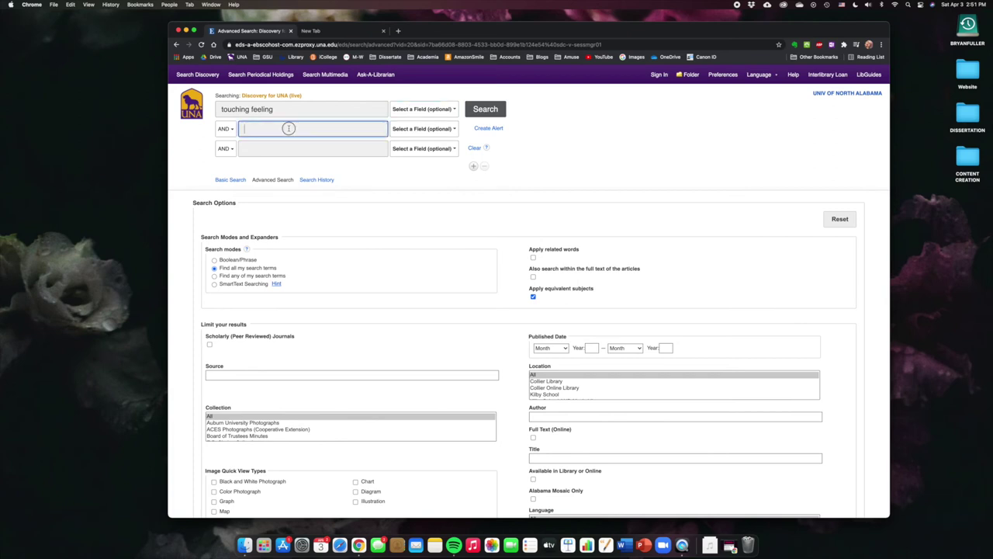
click(421, 129)
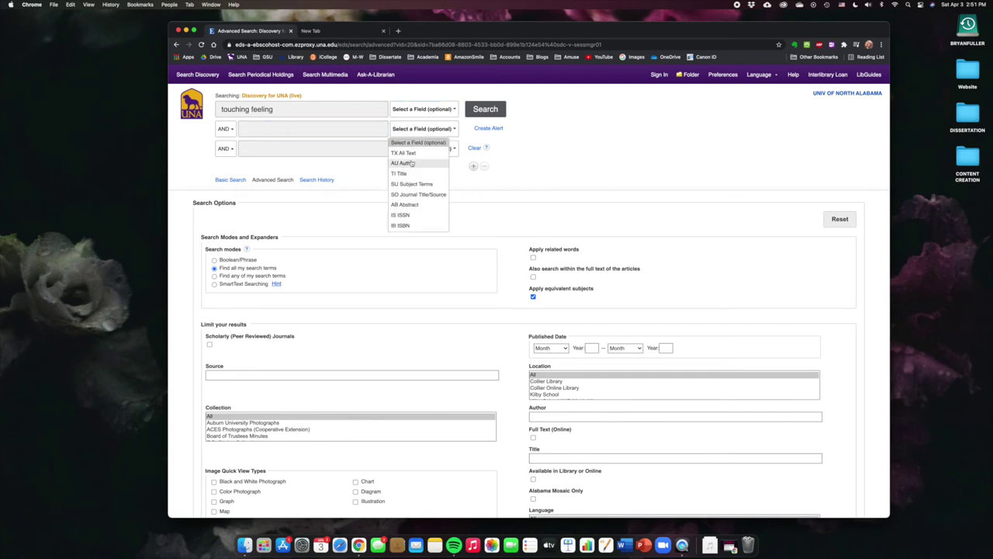
click(404, 163)
click(301, 131)
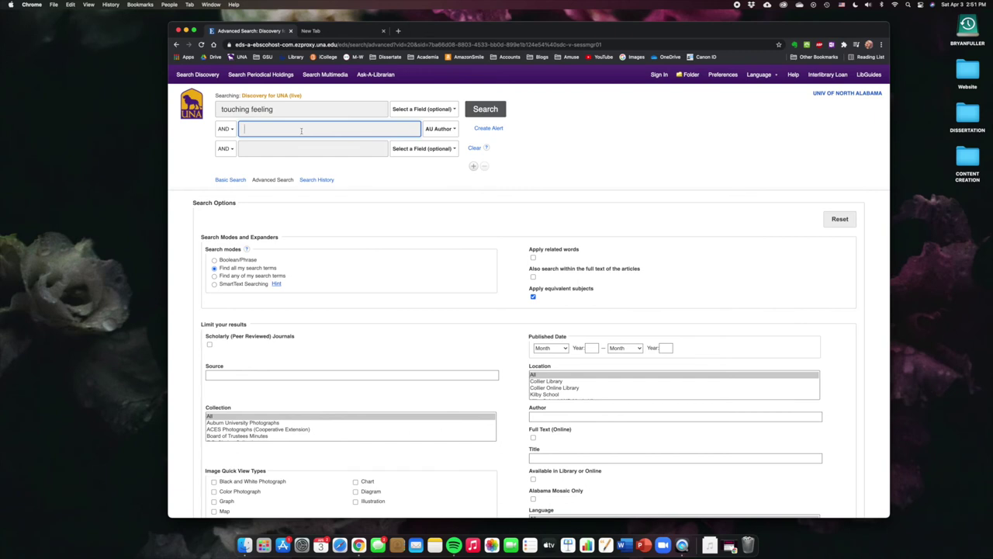
text(sed)
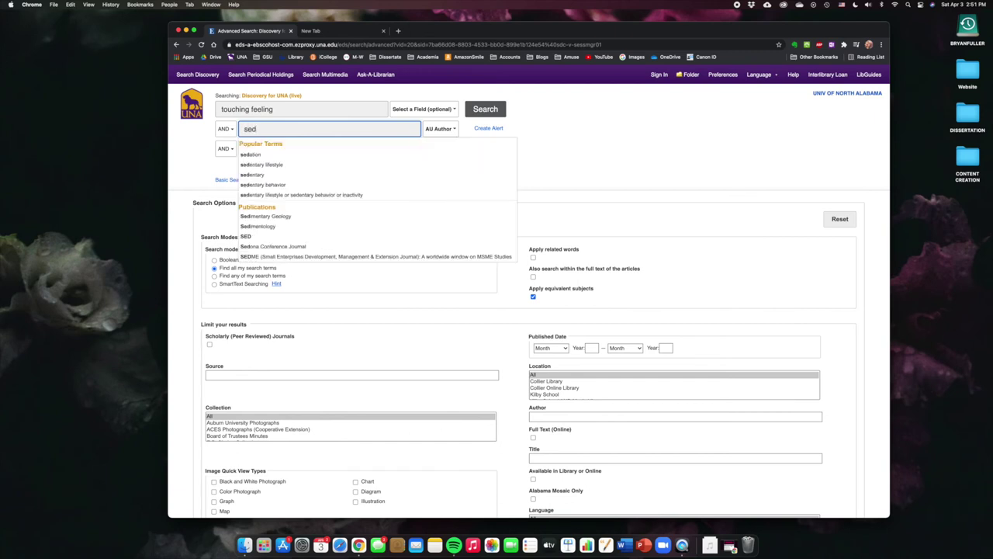
text(gwick)
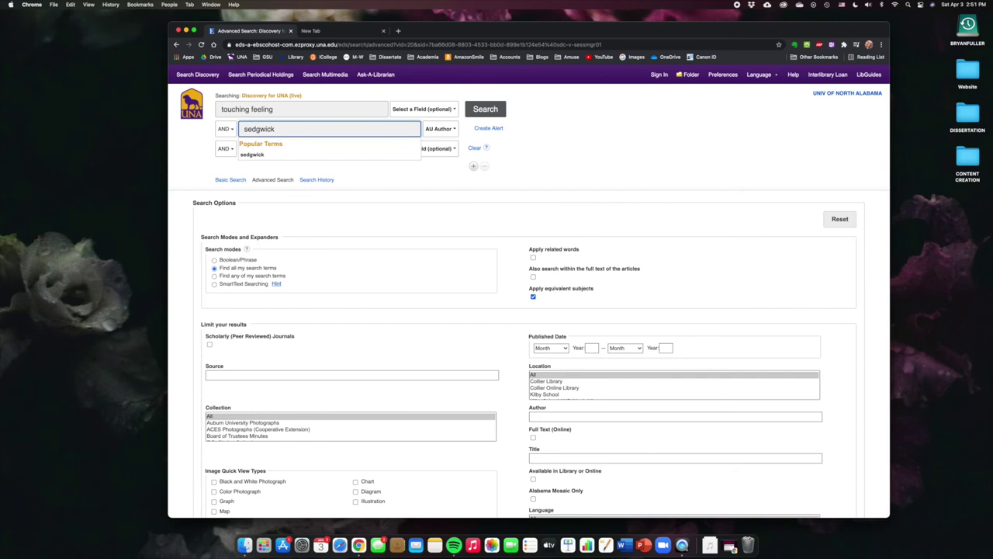
click(301, 154)
click(496, 115)
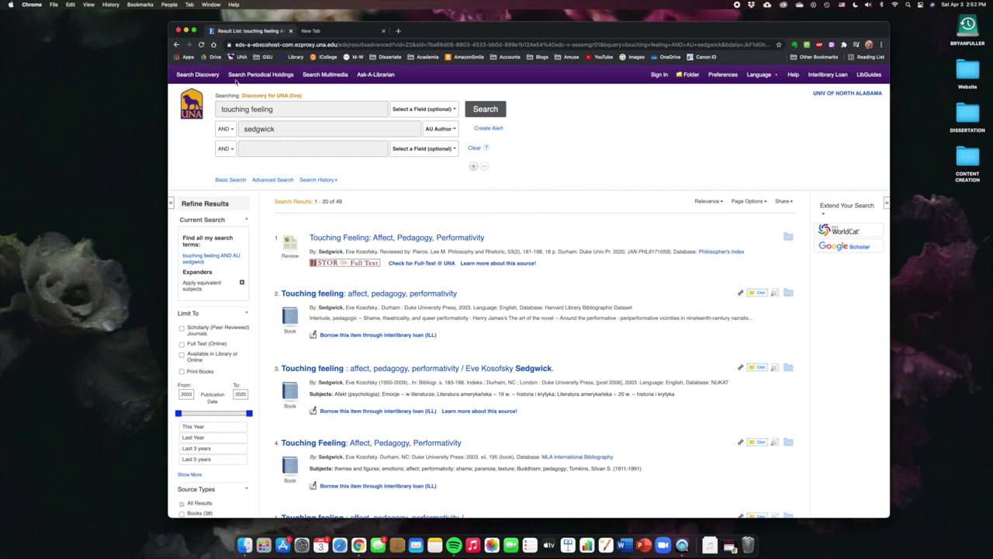
Open a new blank browser tab beside the results
click(191, 104)
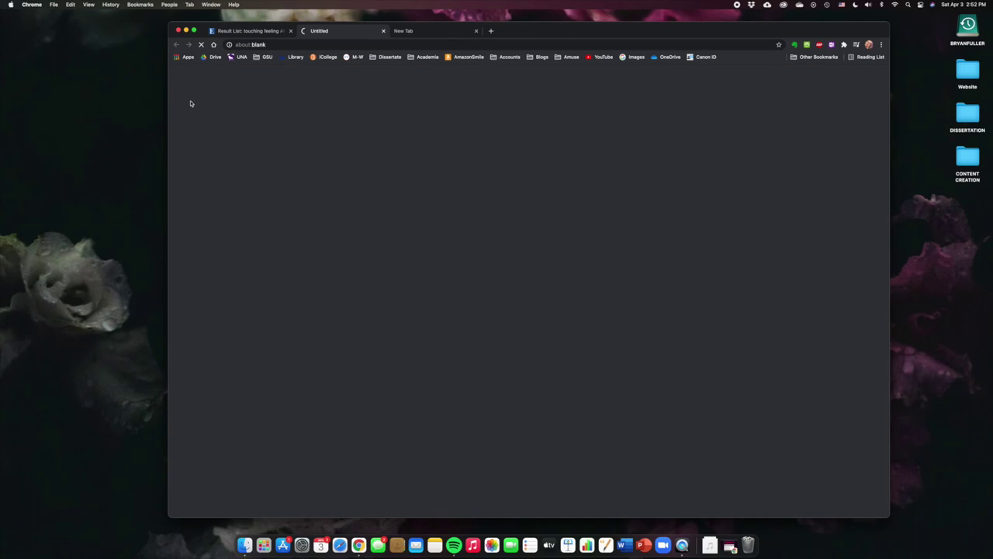